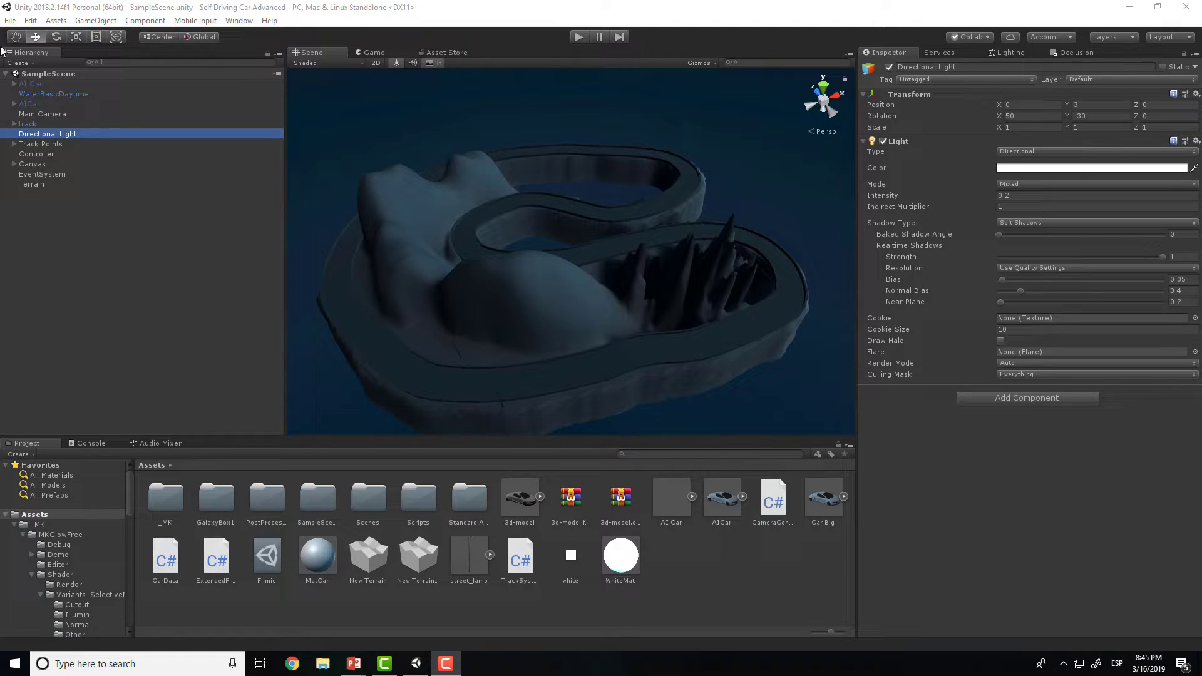
Inspect the components of the Track Points, Terrain and track objects in the scene.
click(44, 147)
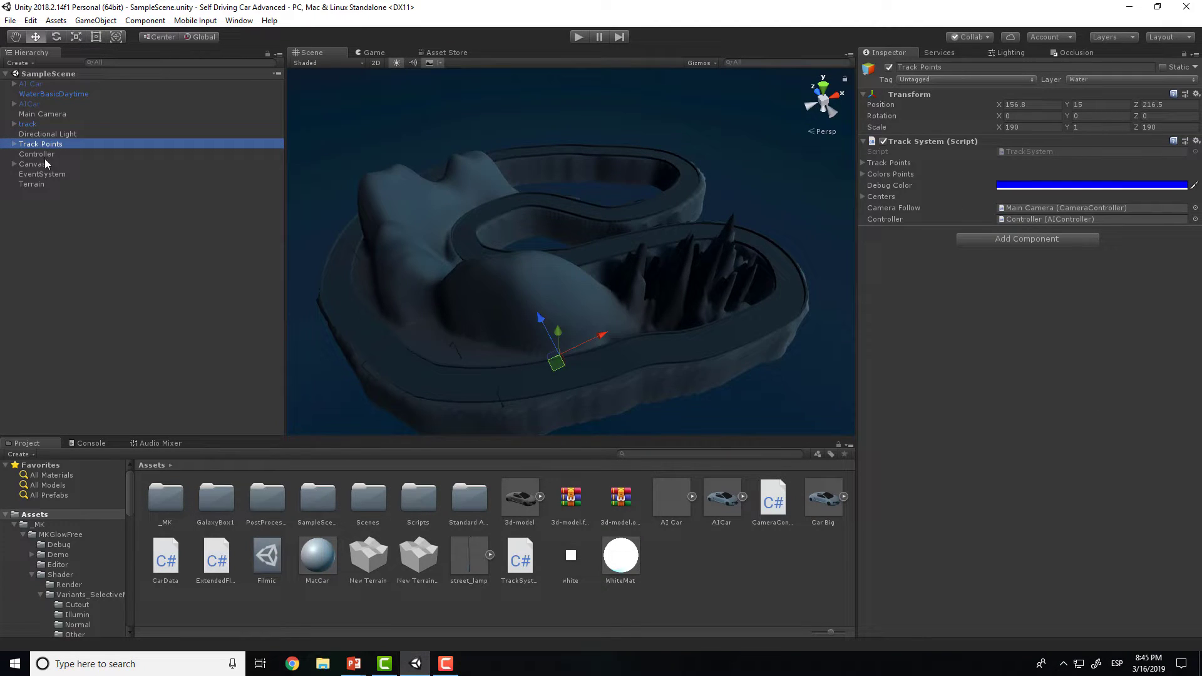
click(39, 184)
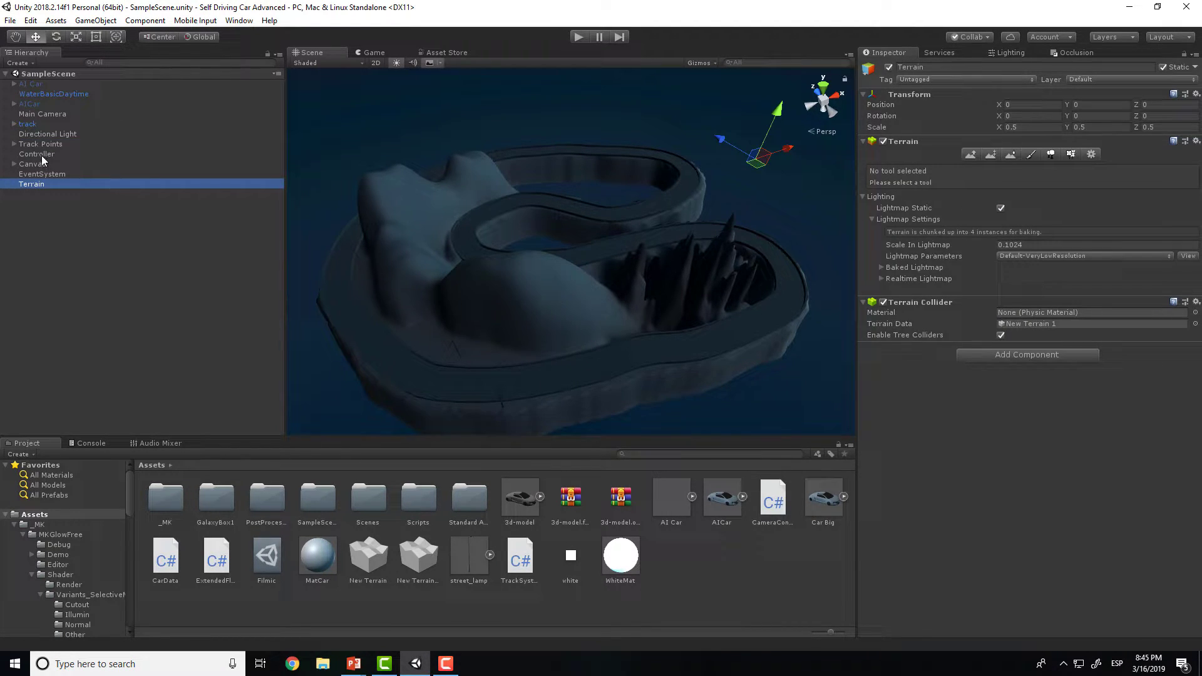
click(35, 122)
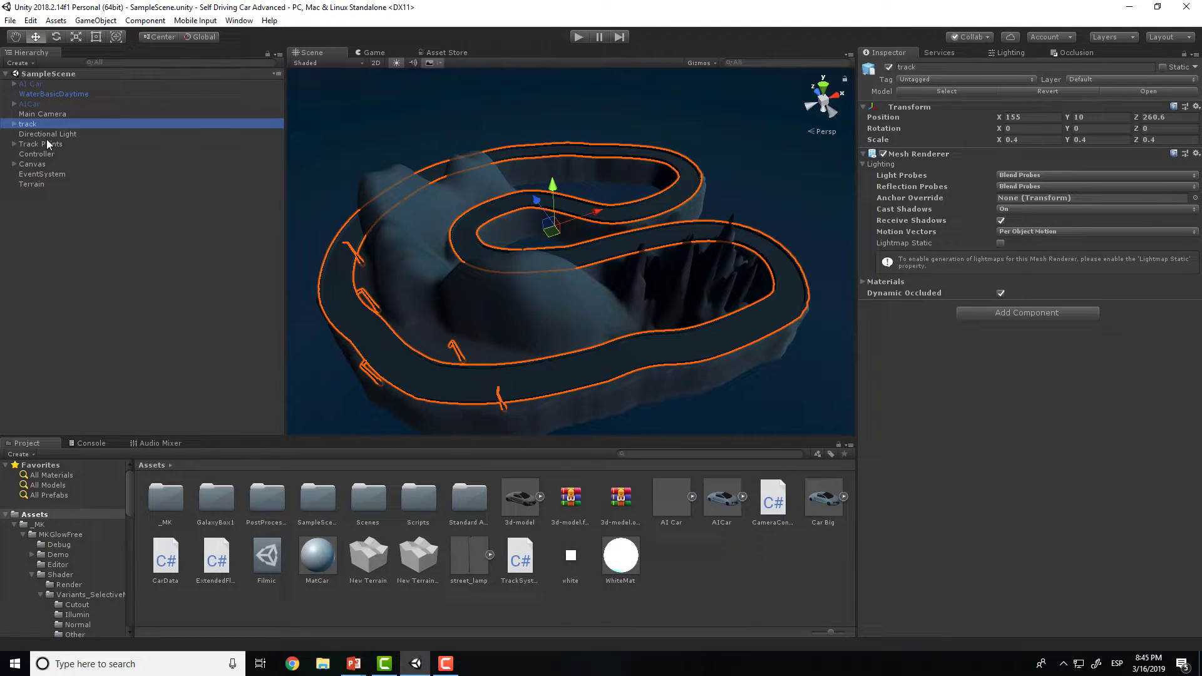
click(39, 145)
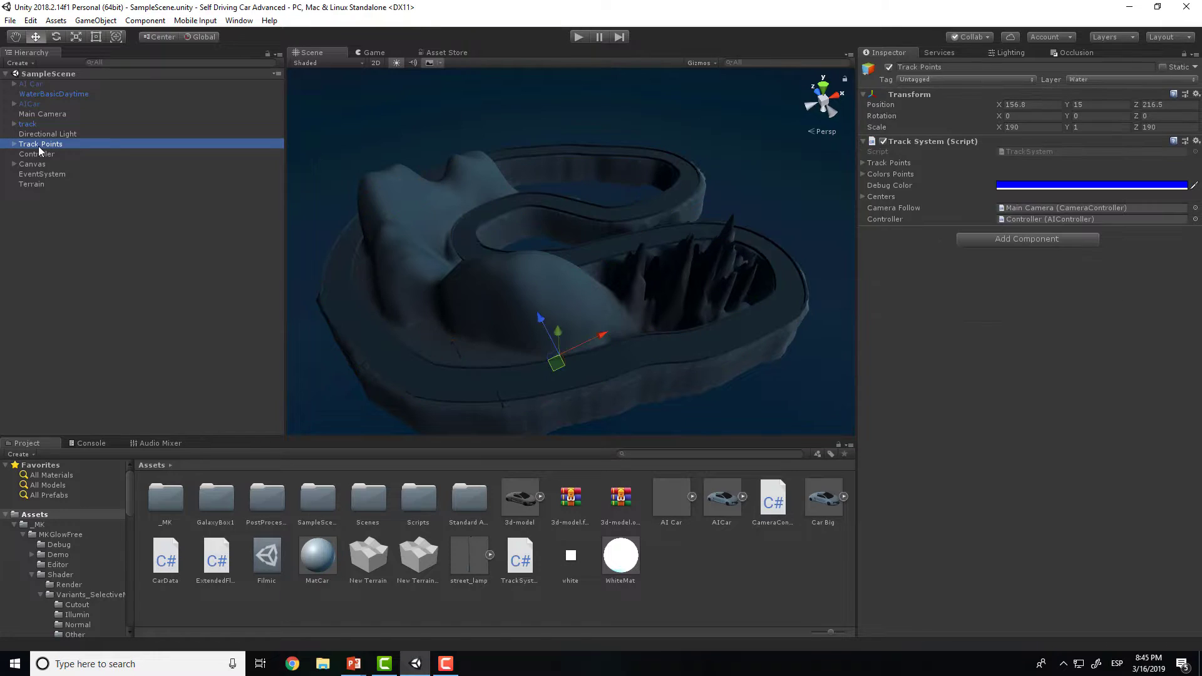
Expand Track Points, examine several individual track points on the circuit, and collapse the group again.
click(14, 145)
click(29, 164)
click(37, 174)
click(51, 244)
click(50, 304)
click(15, 144)
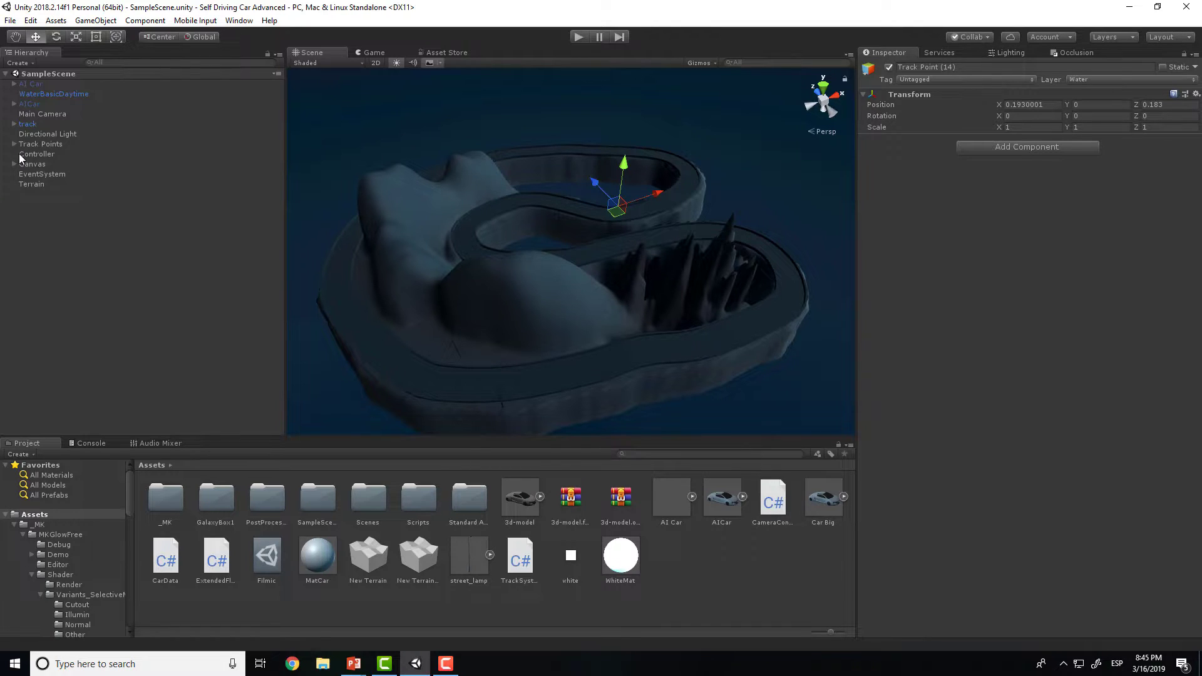
Inspect the Main Camera, WaterBasicDaytime, Controller, Canvas and EventSystem objects one after another.
click(45, 115)
click(44, 92)
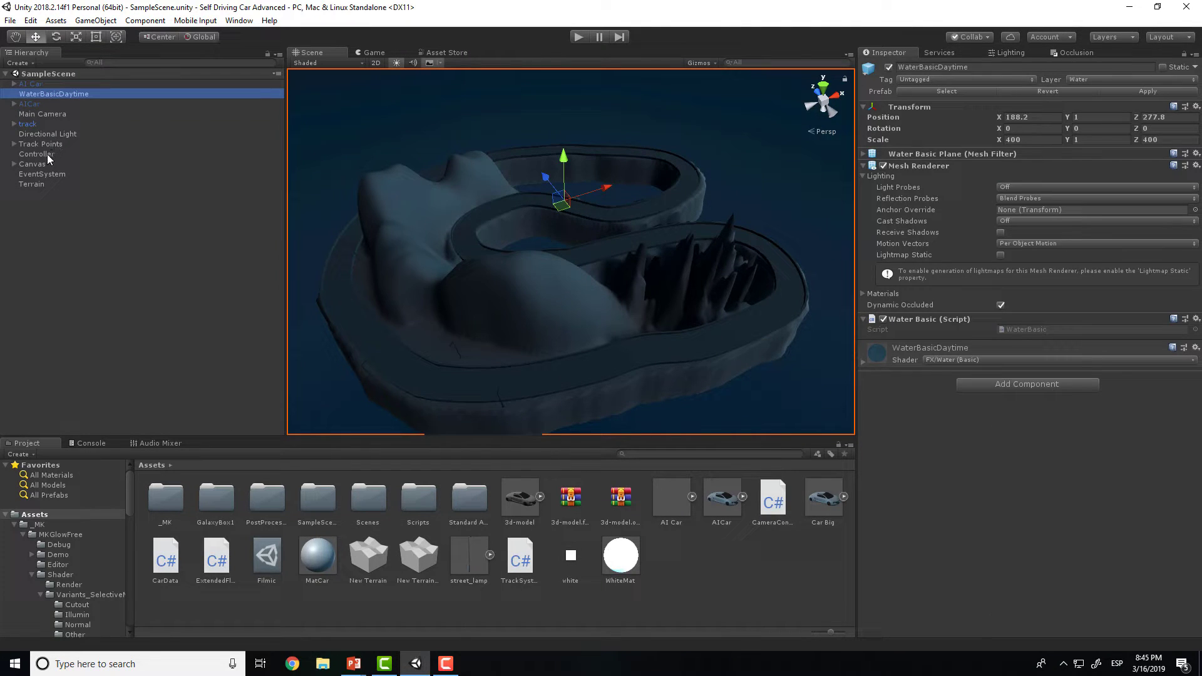
click(40, 153)
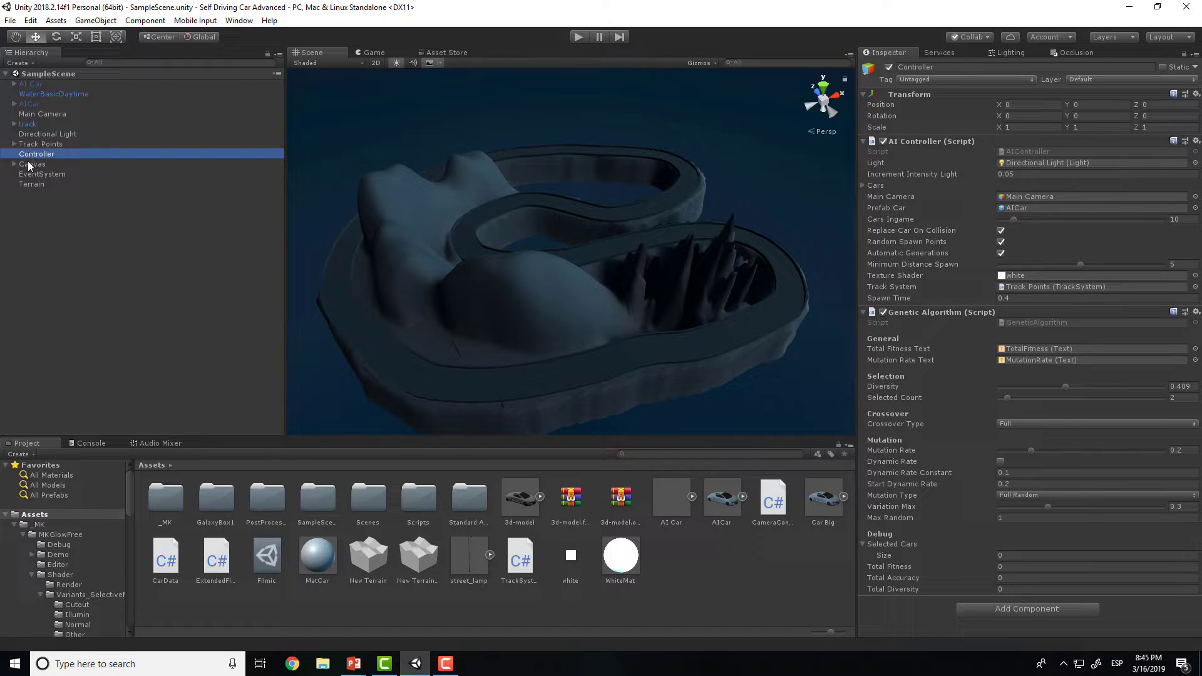
click(27, 163)
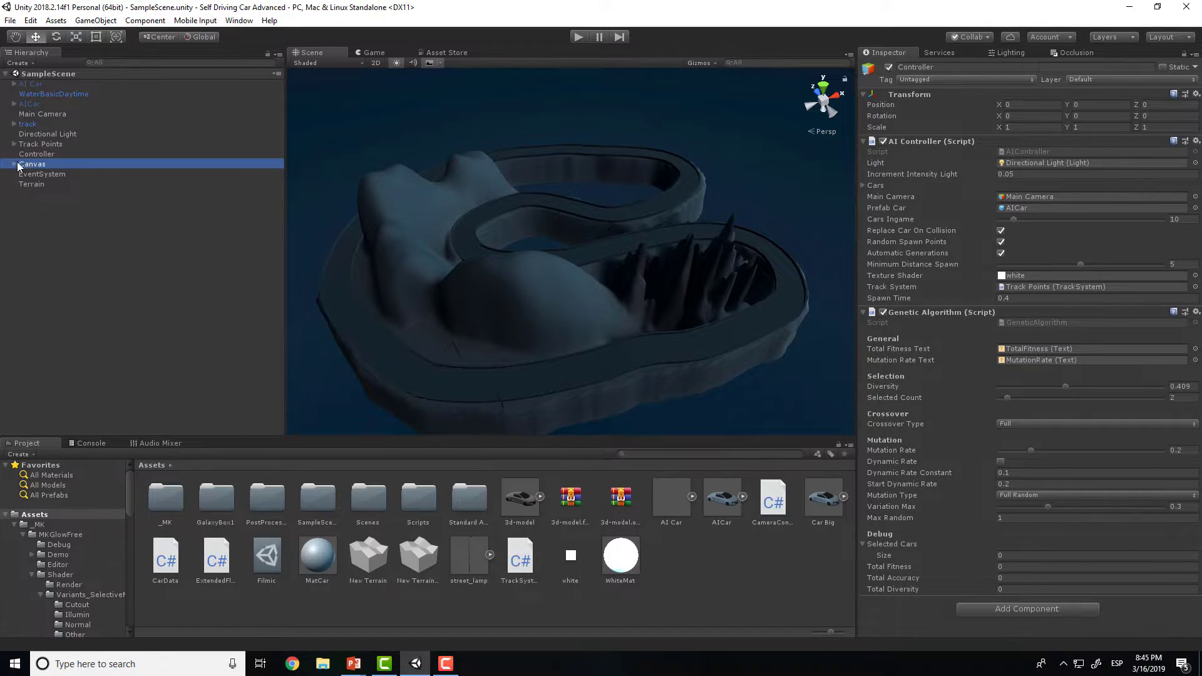
click(47, 174)
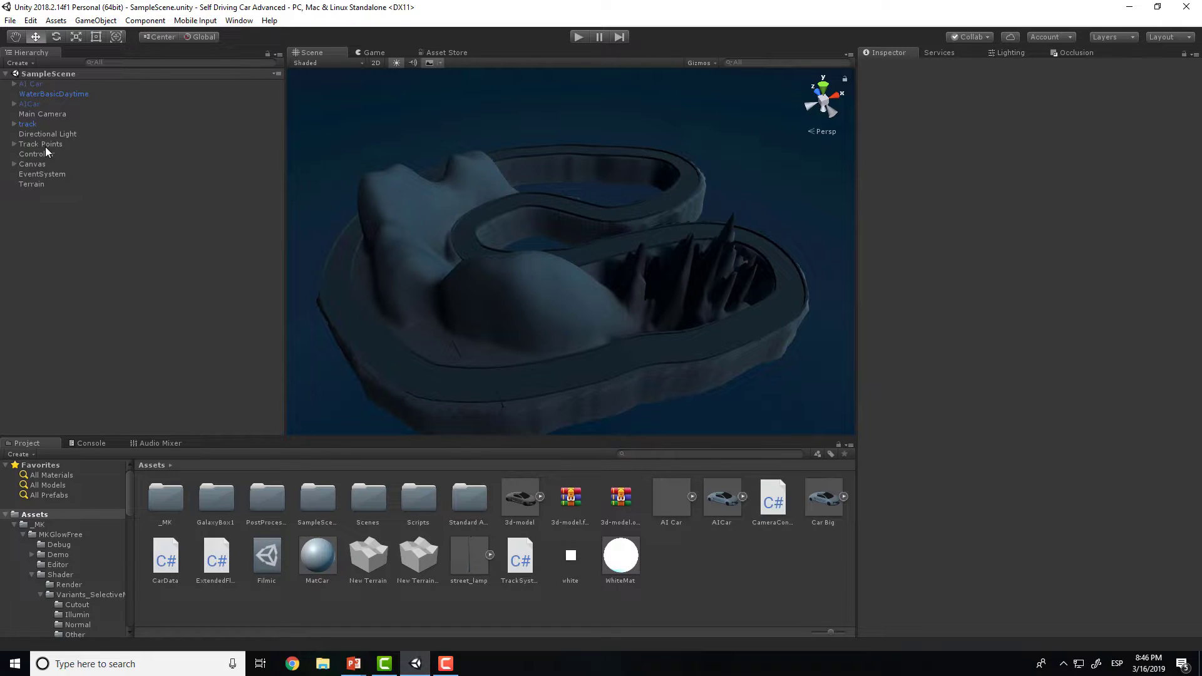
Review the Controller's AI Controller spawn and car-count settings, and set the Genetic Algorithm's Diversity to 0.142.
click(56, 154)
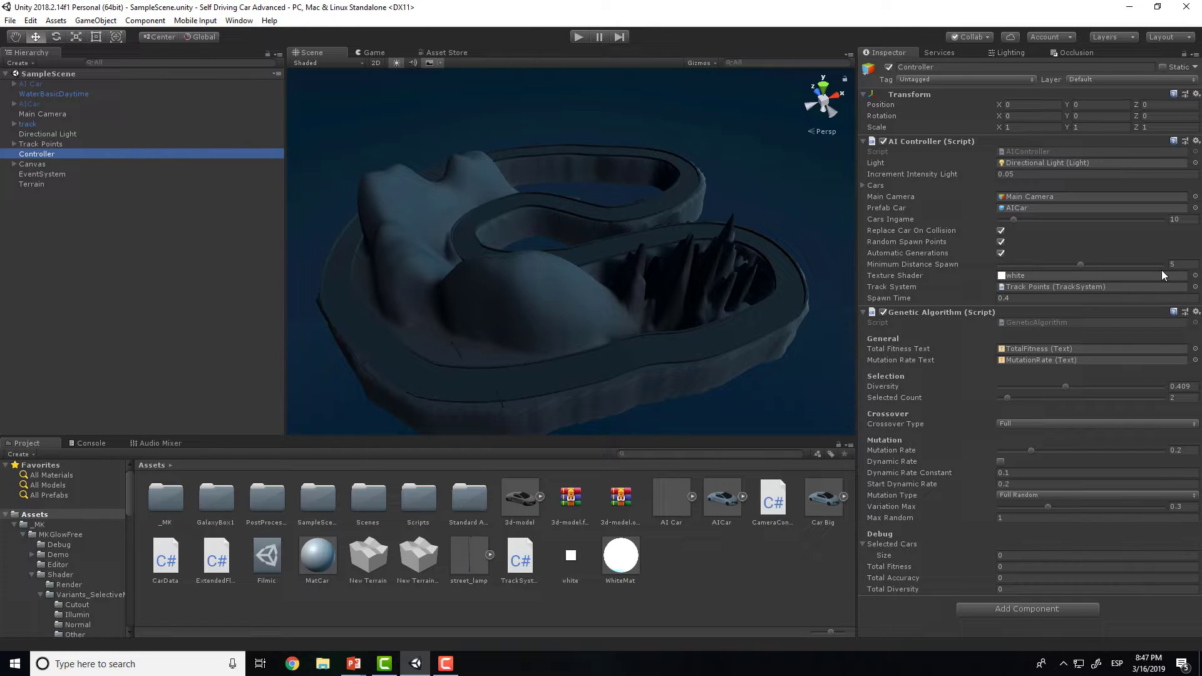
click(902, 268)
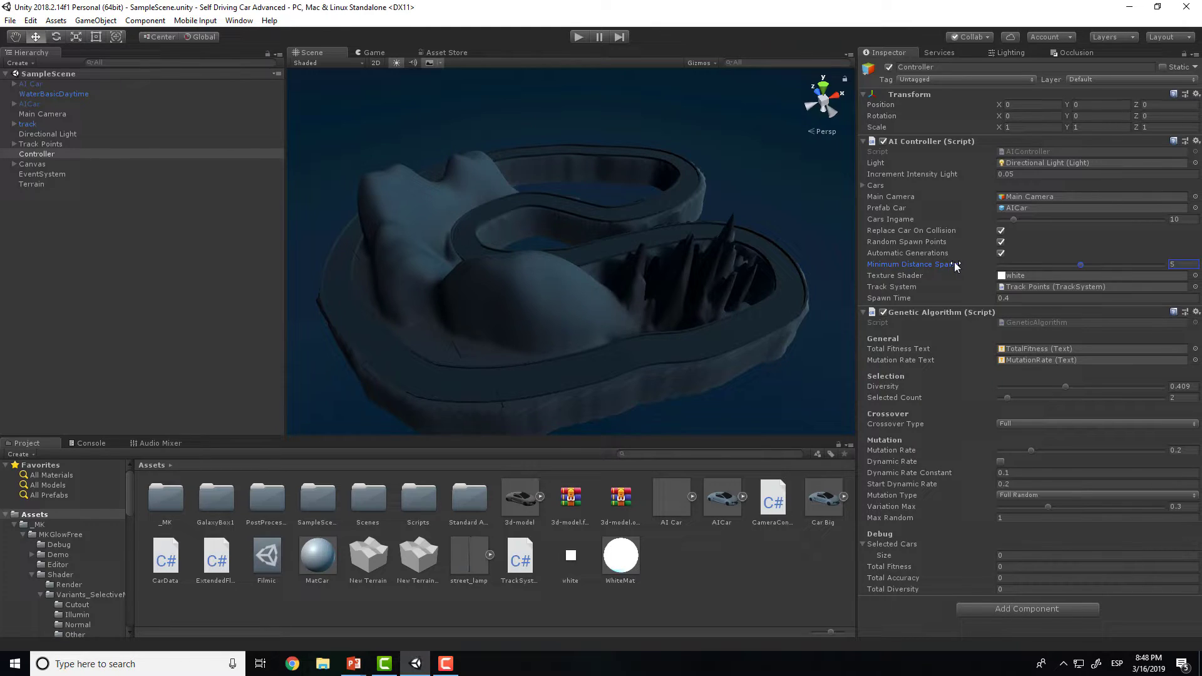
click(1006, 297)
drag(1006, 295, 993, 298)
click(1001, 253)
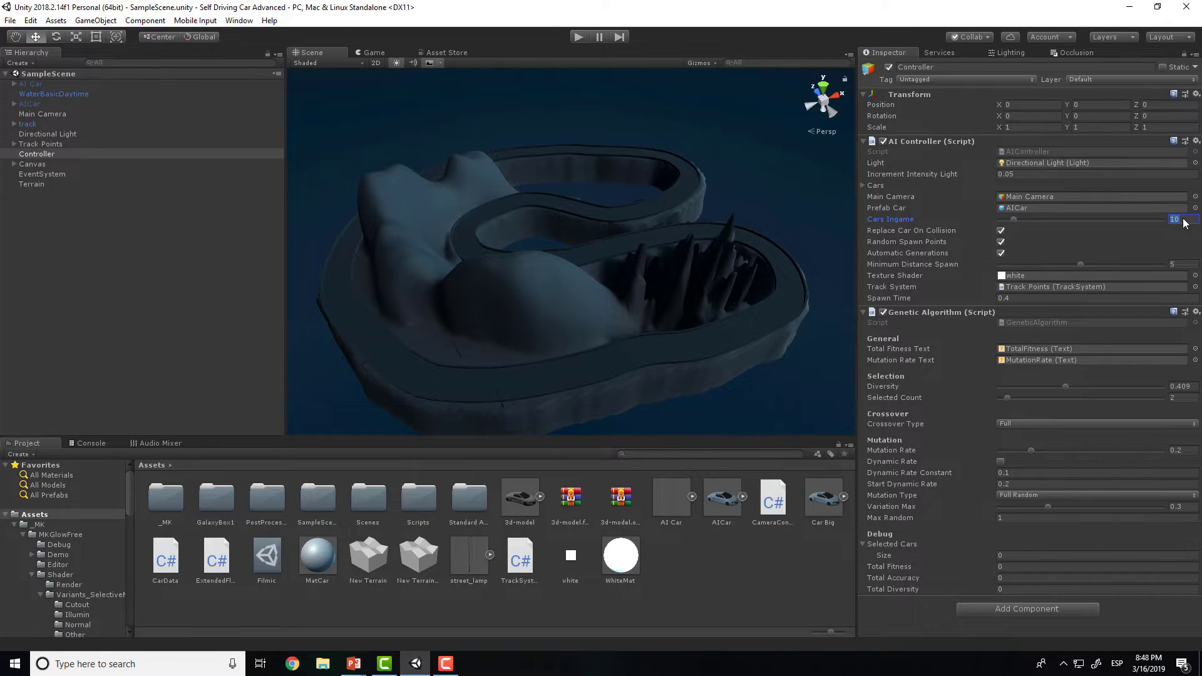
click(1028, 297)
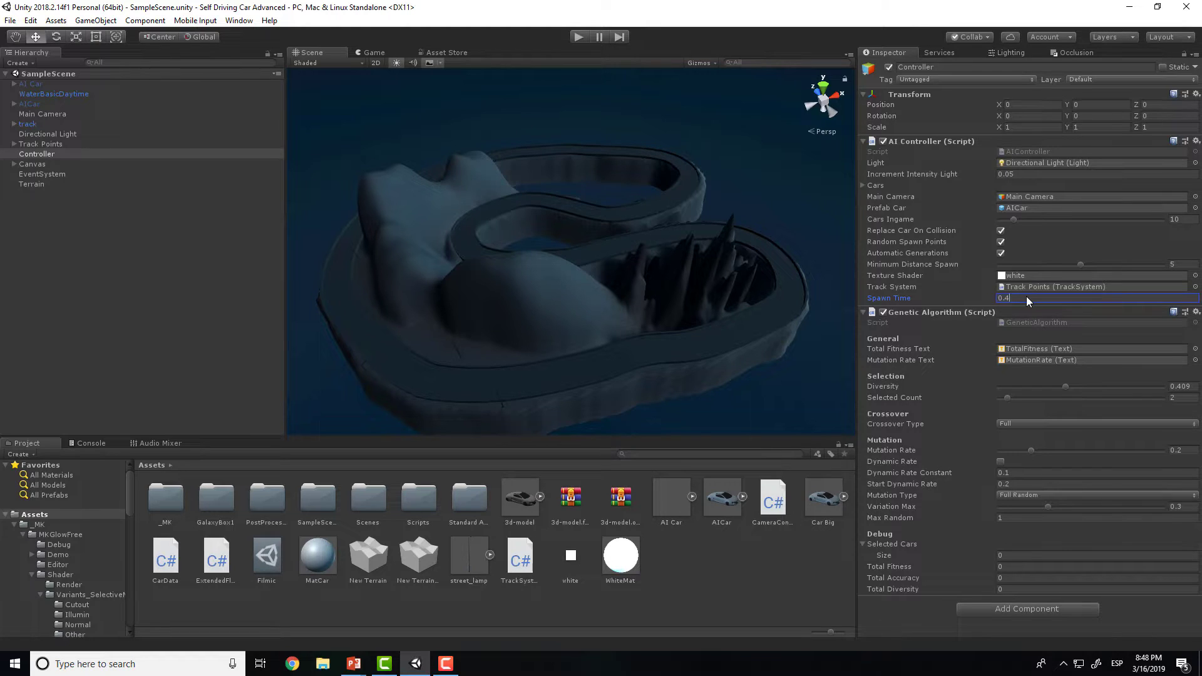
key(Tab)
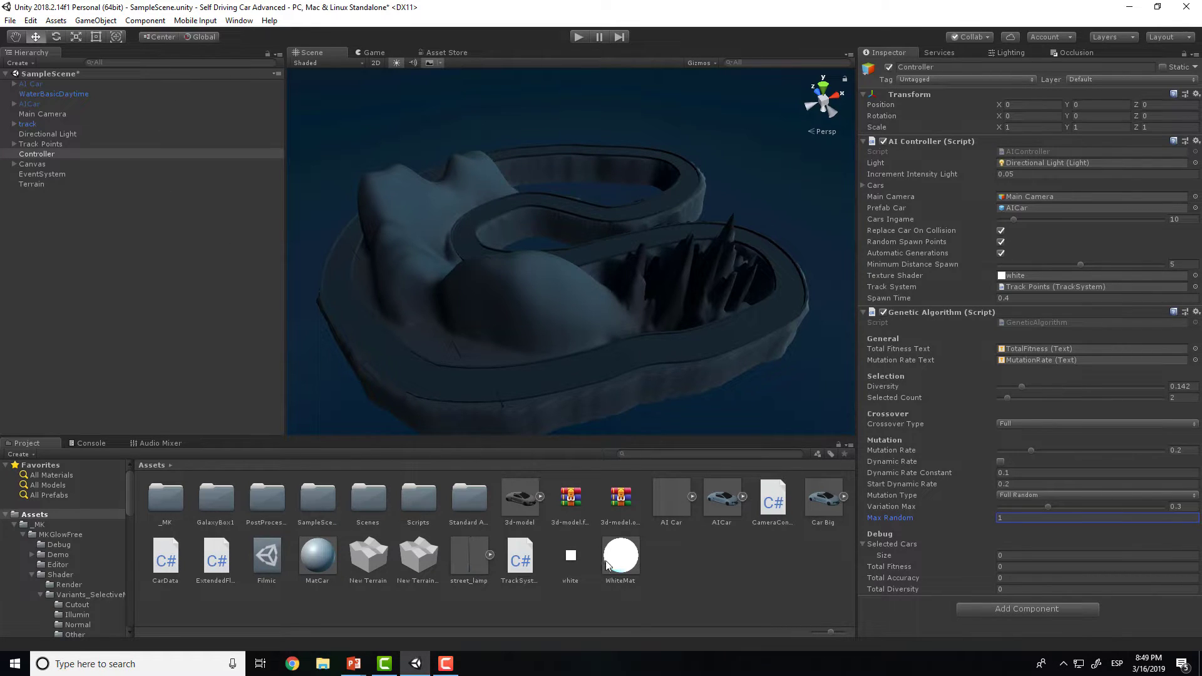
Examine the Main Camera's Camera Controller distance, height and zooming settings, and the Debug Color of the Track Points' Track System.
click(58, 115)
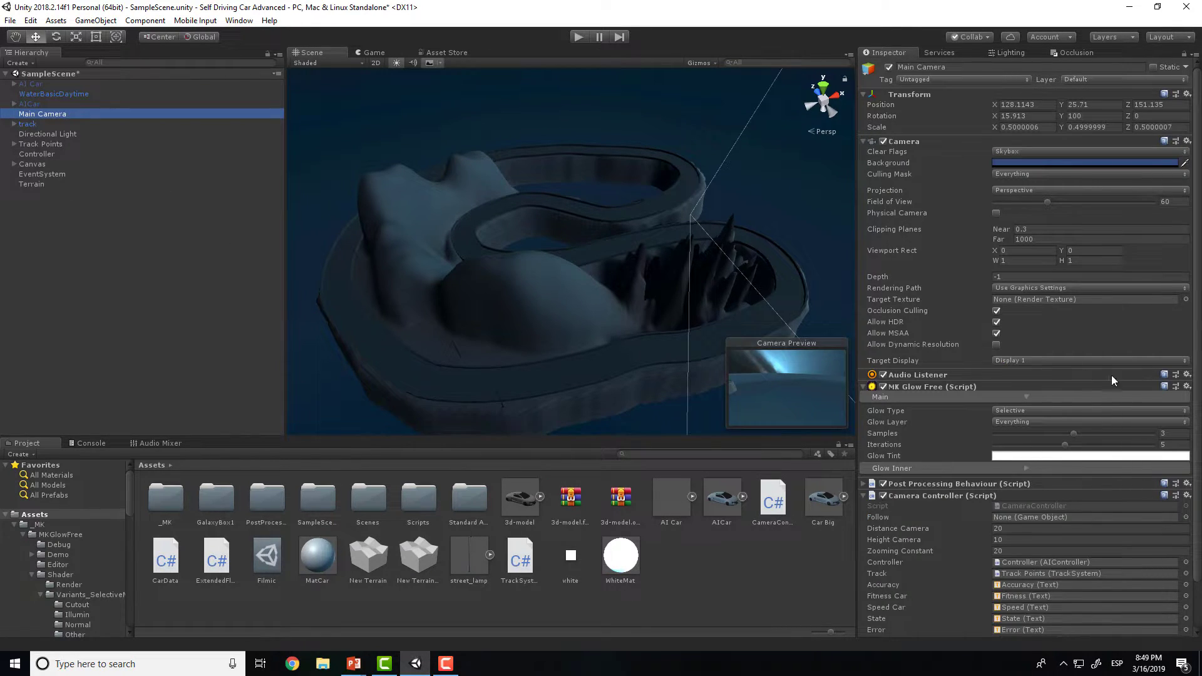
scroll(1064, 438, down, 2)
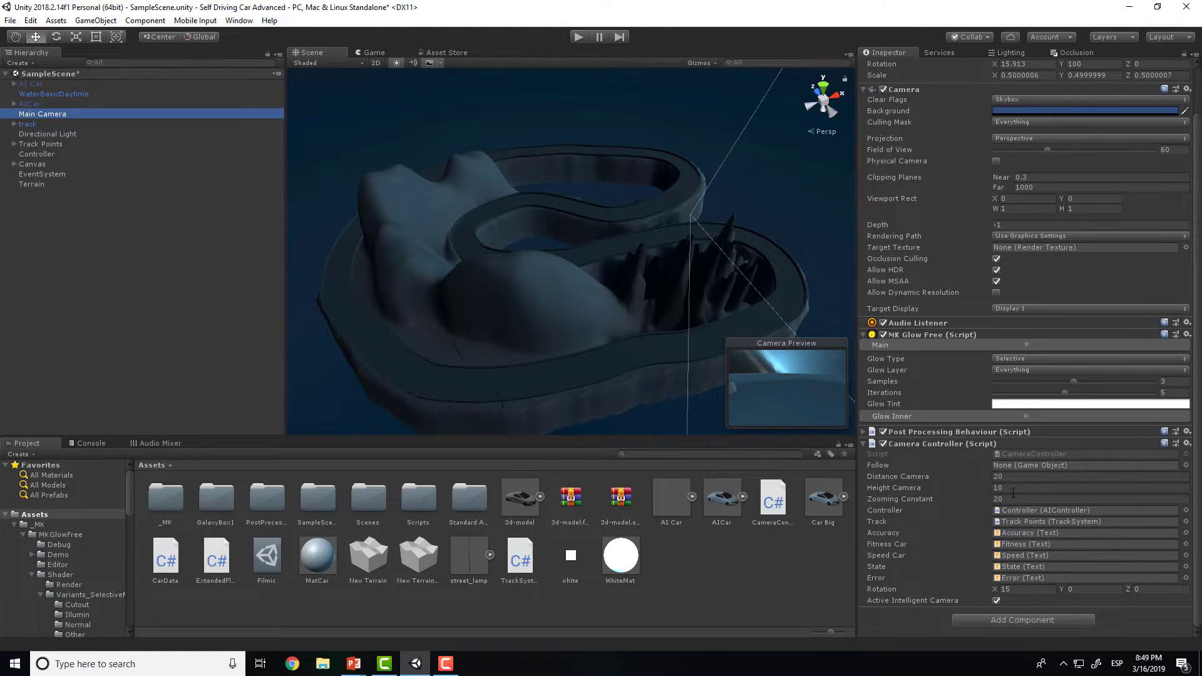
click(1035, 482)
click(1028, 502)
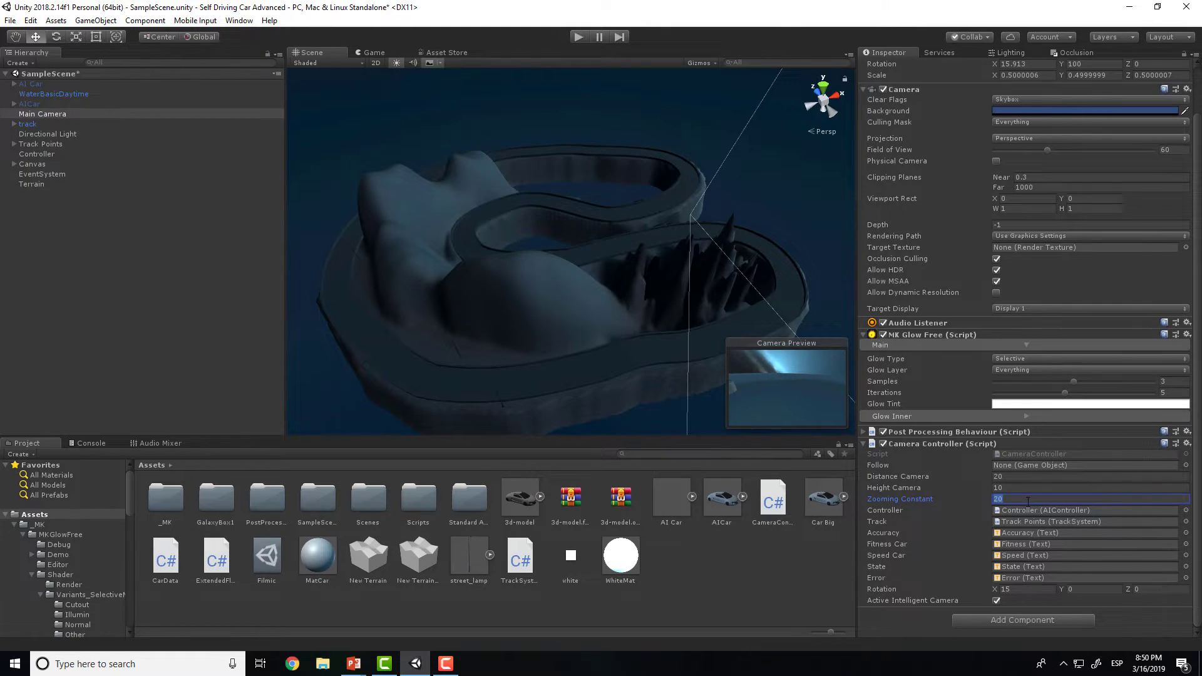
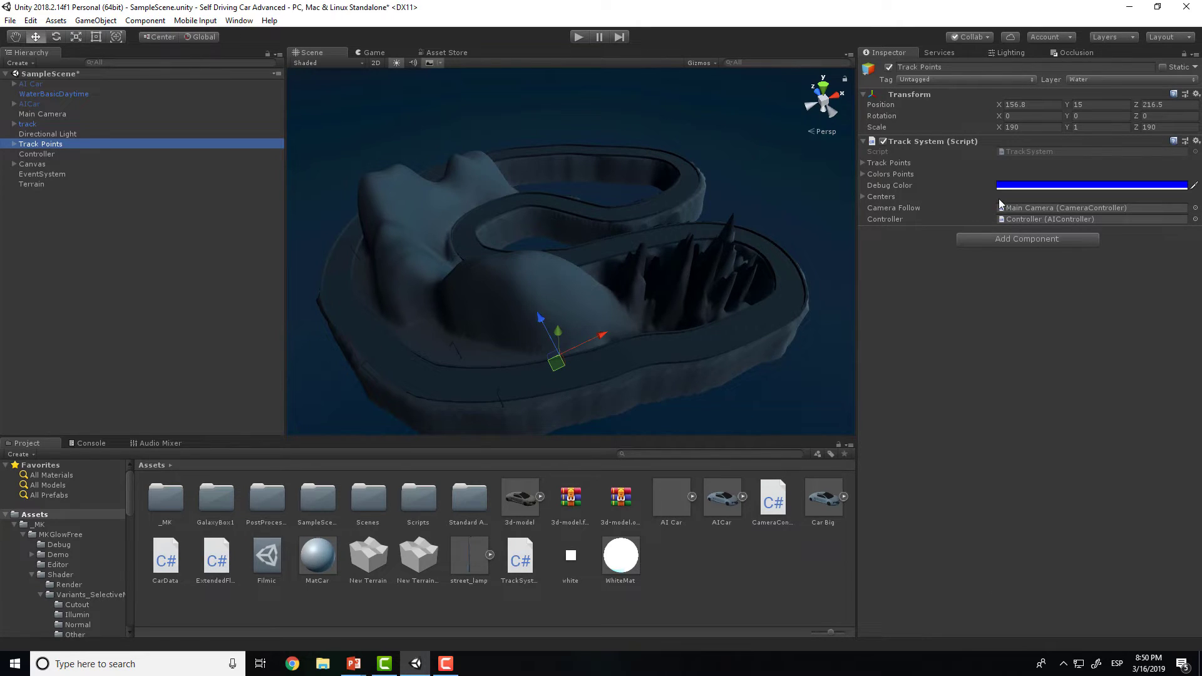
click(905, 183)
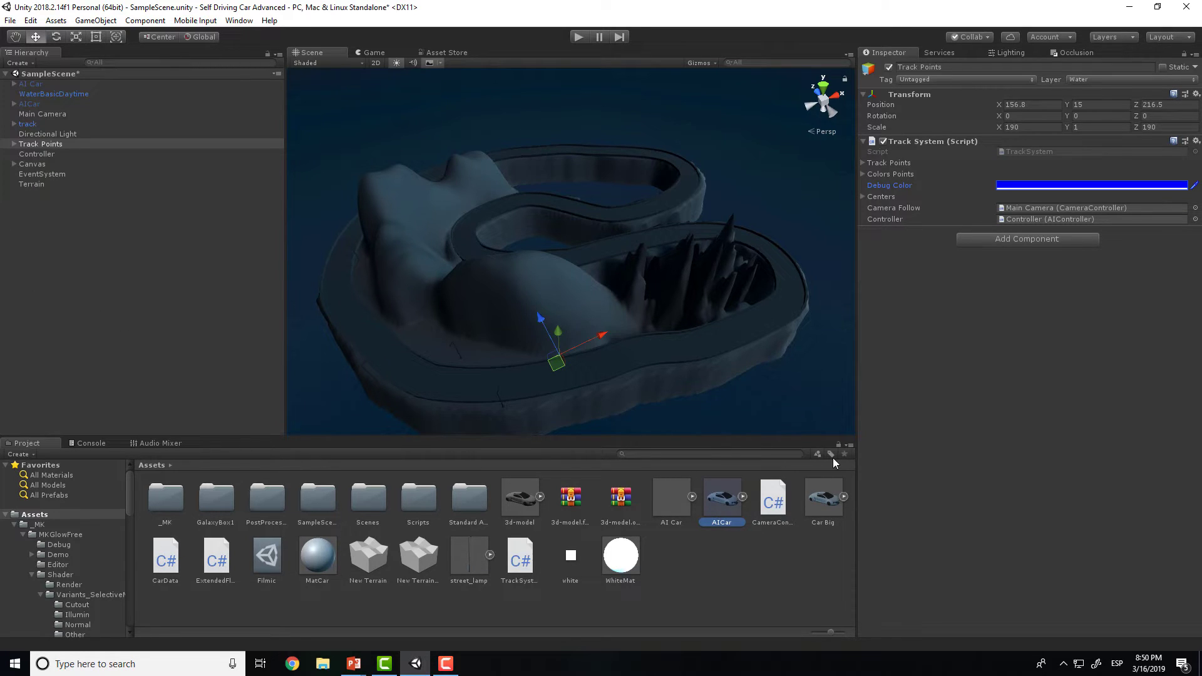
Select the AICar prefab in the Assets folder and examine its component list, including the Rigidbody and Box Collider settings.
click(708, 506)
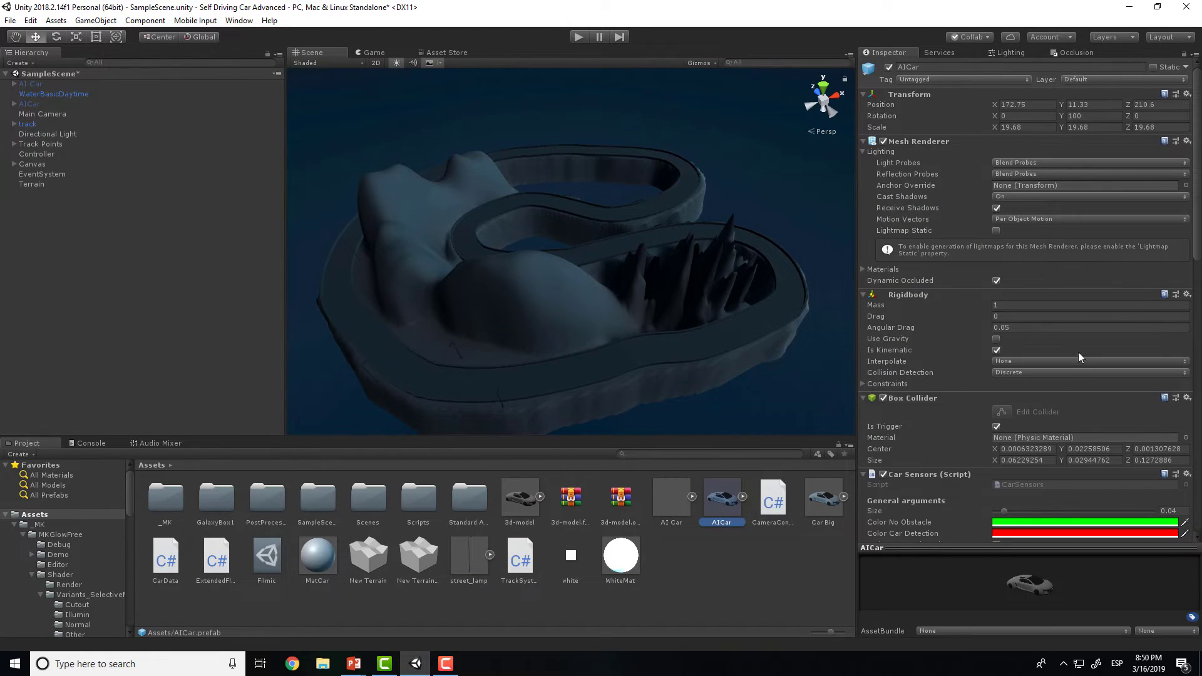
scroll(1078, 352, down, 15)
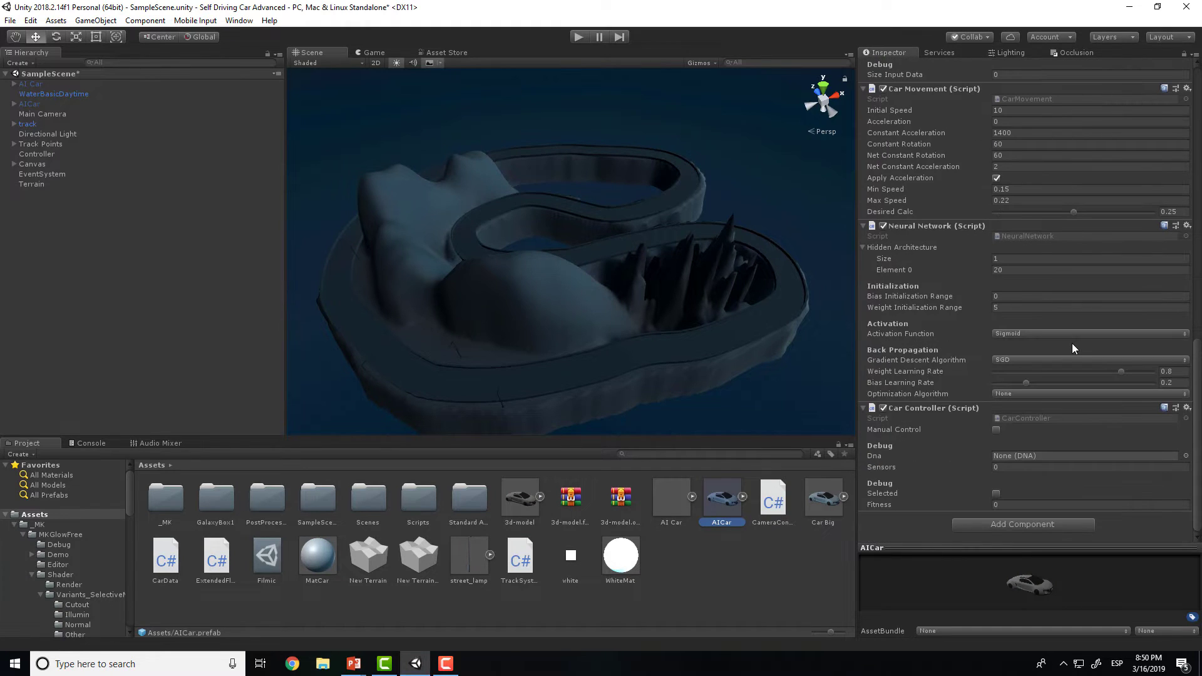
scroll(1072, 343, up, 15)
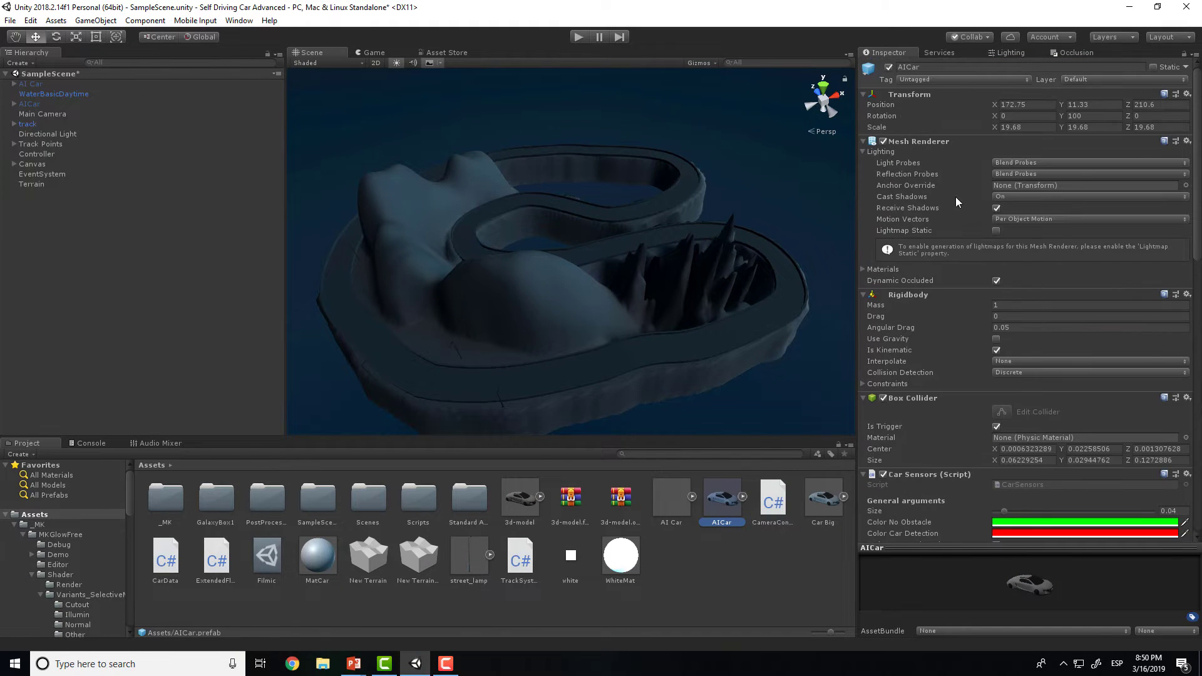
click(911, 298)
click(924, 304)
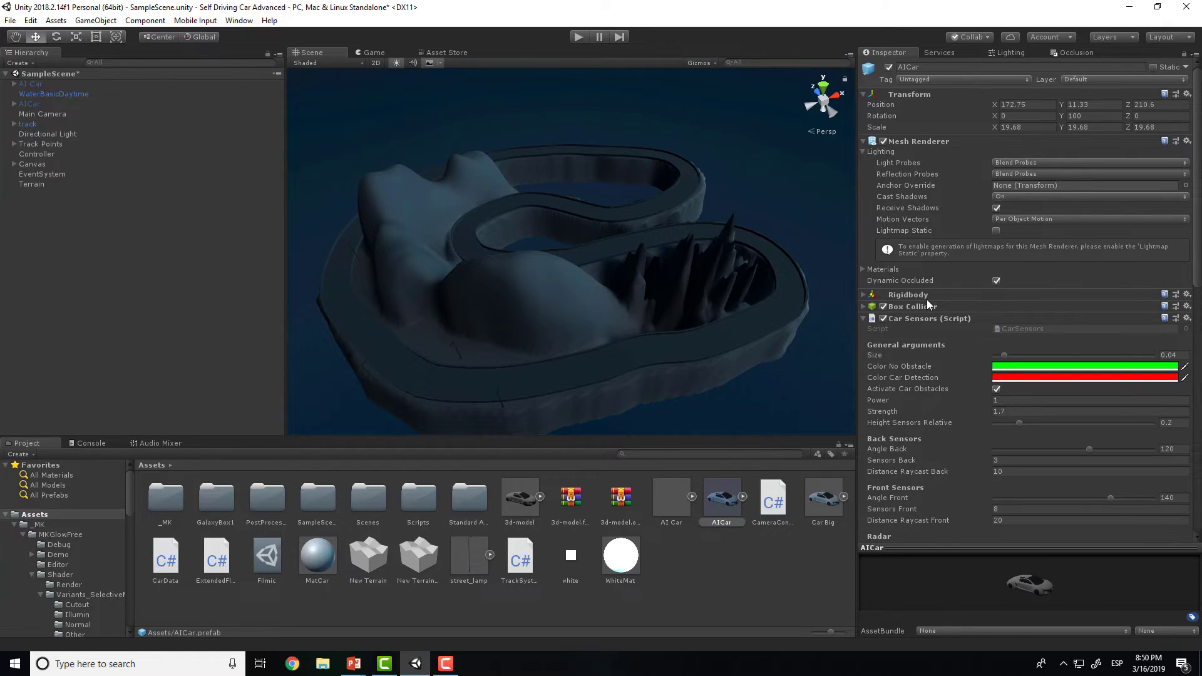
click(929, 297)
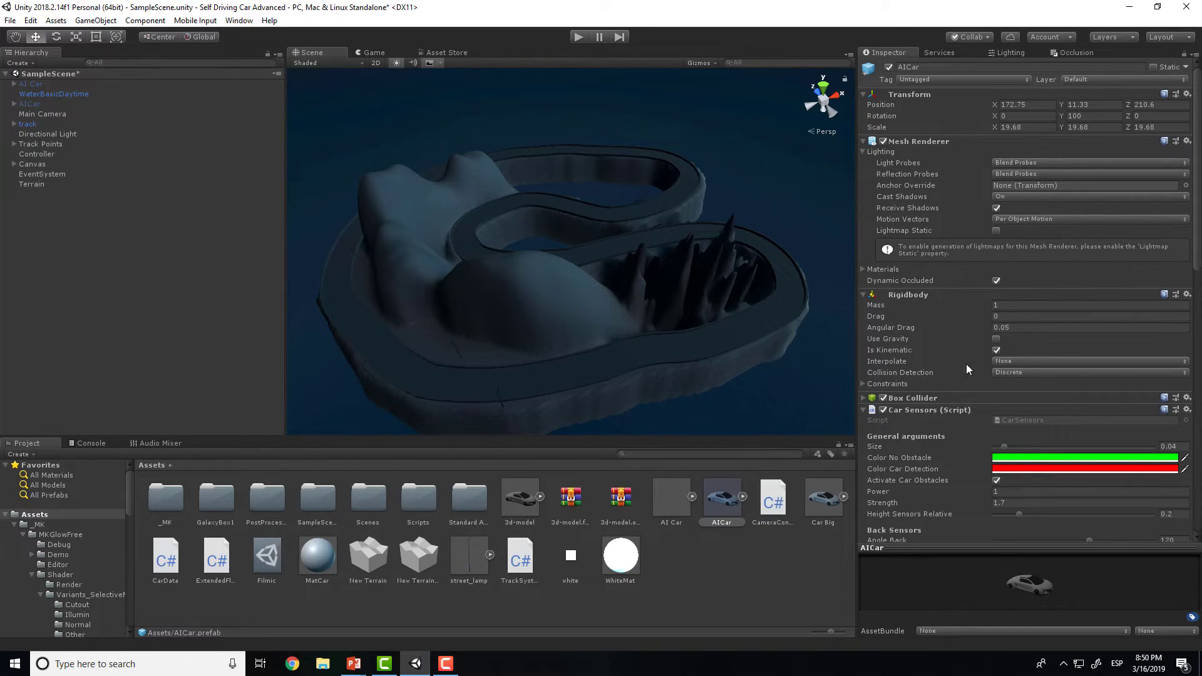
click(906, 400)
scroll(925, 422, down, 4)
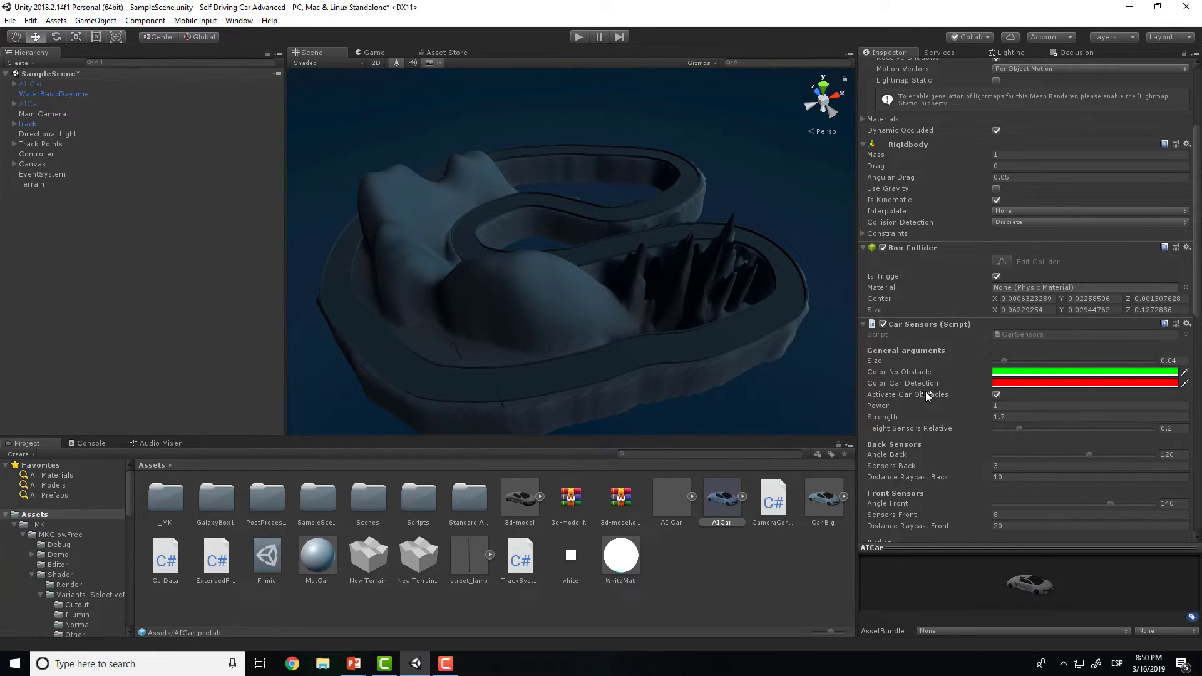
Examine the AICar prefab's Car Sensors settings: power, strength, car obstacle activation, no-obstacle color and back raycast distance.
scroll(926, 392, down, 3)
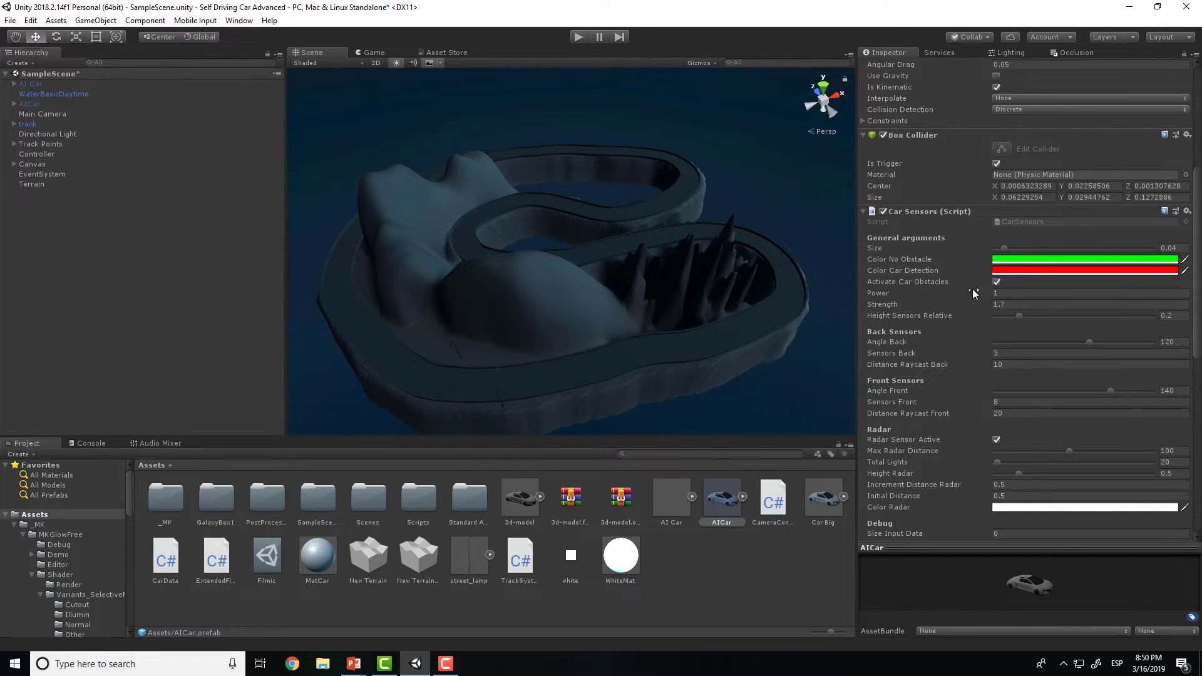
click(1007, 293)
click(1012, 304)
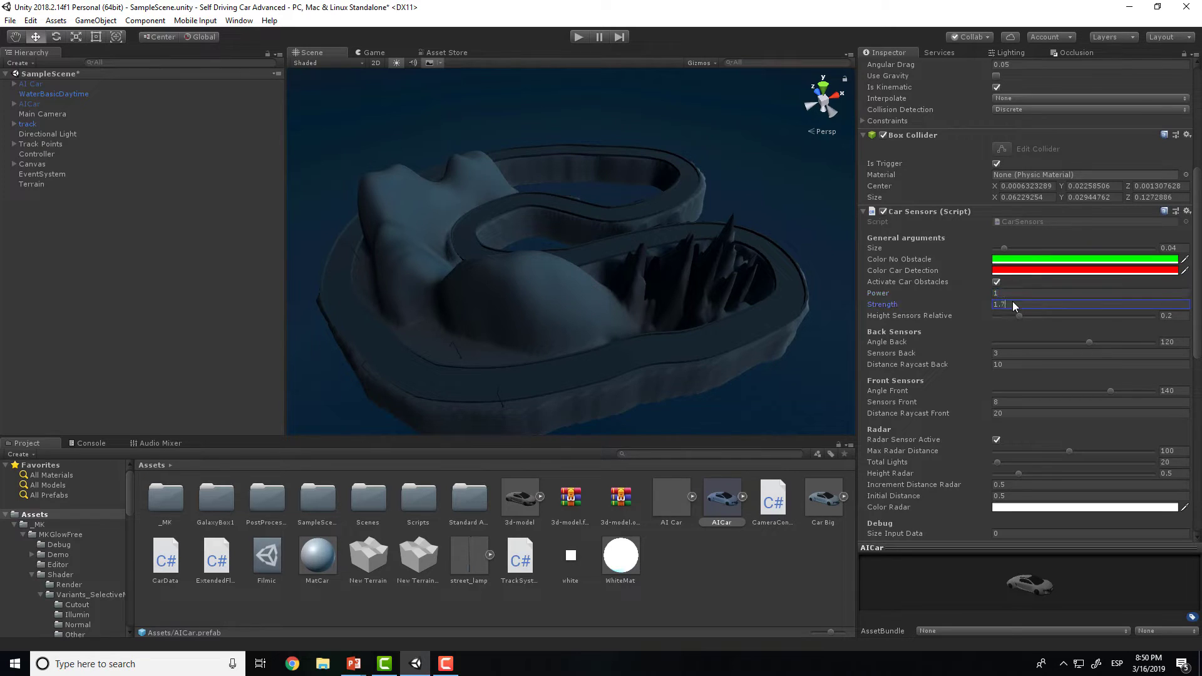
click(1022, 294)
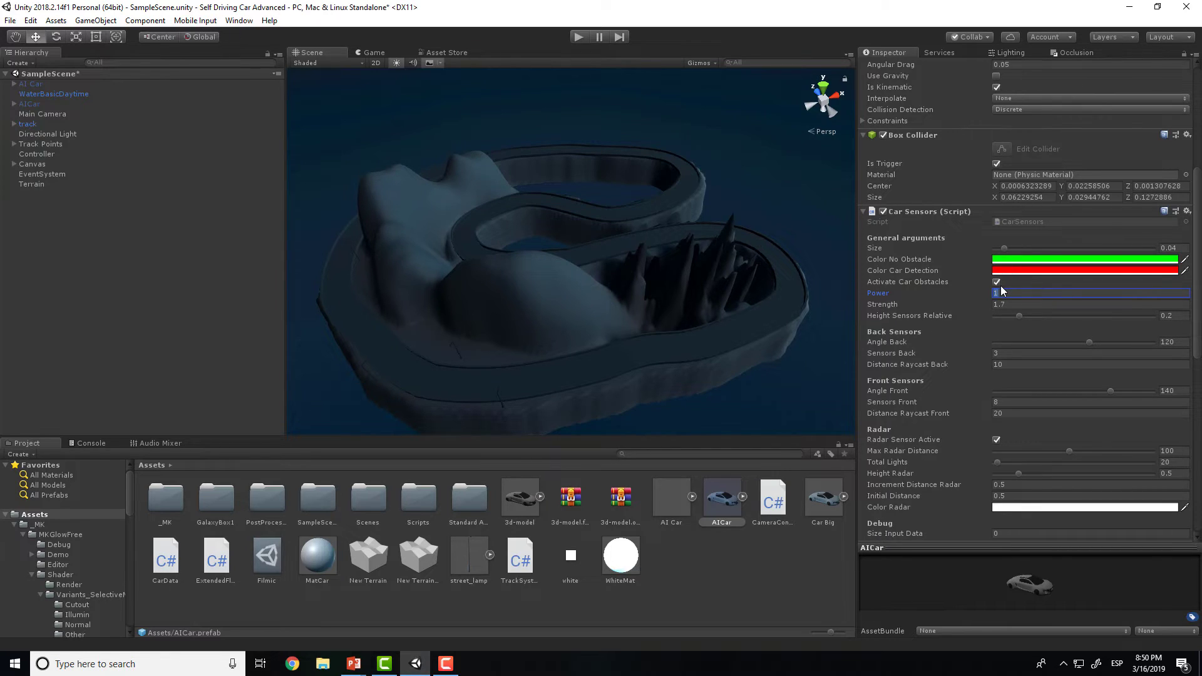
click(935, 281)
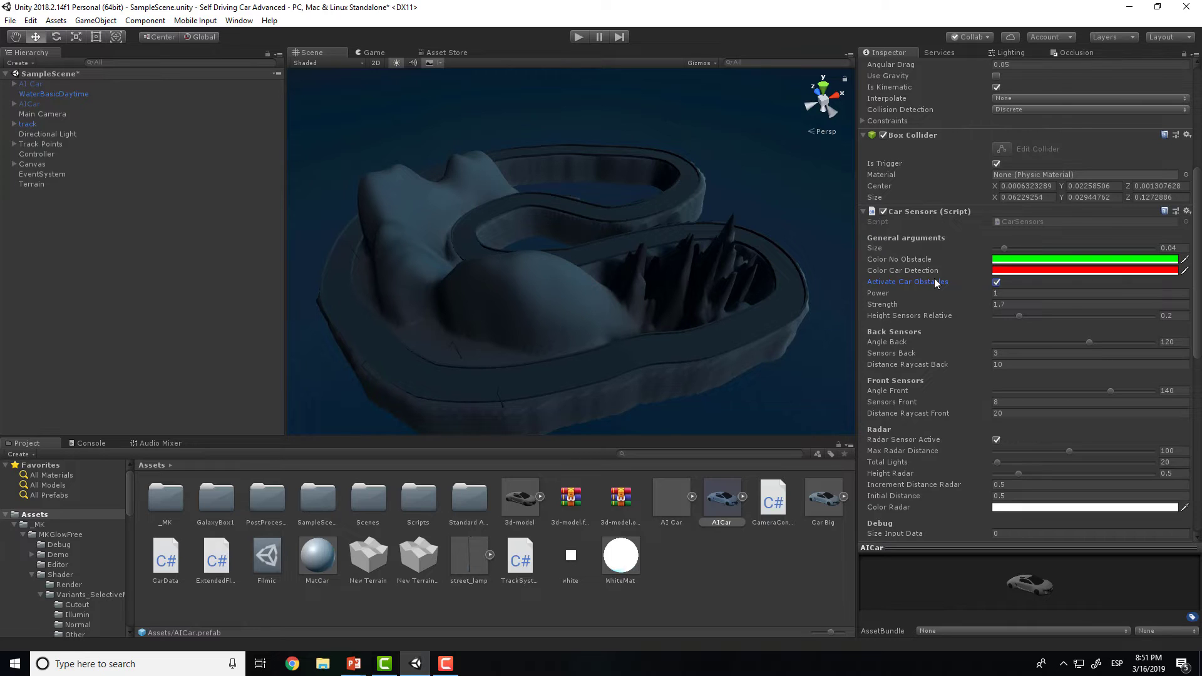
click(922, 263)
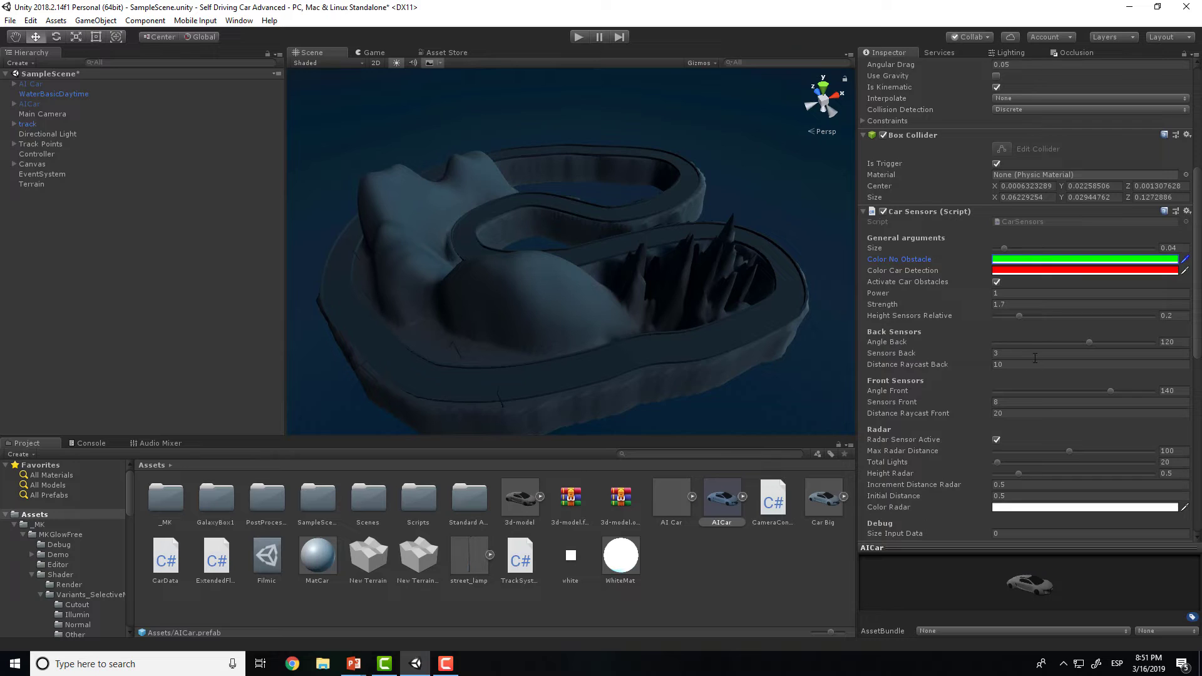
click(999, 365)
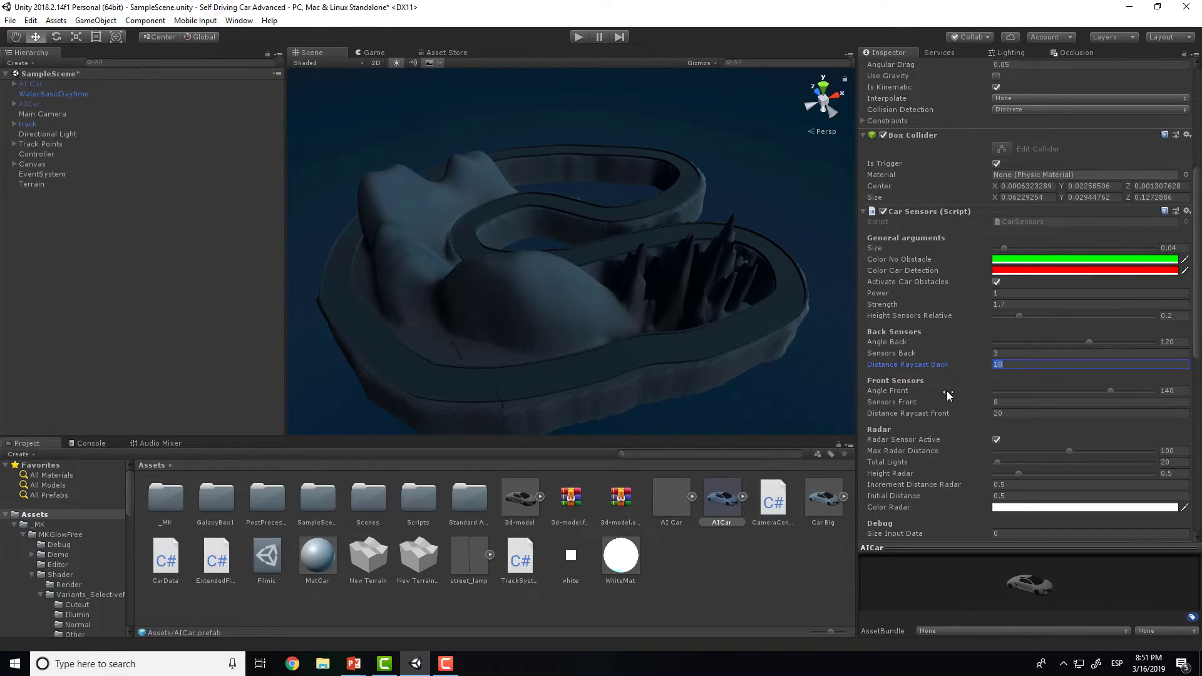
Examine the AICar prefab's front sensor and radar settings and its Car Movement parameters.
scroll(945, 406, down, 2)
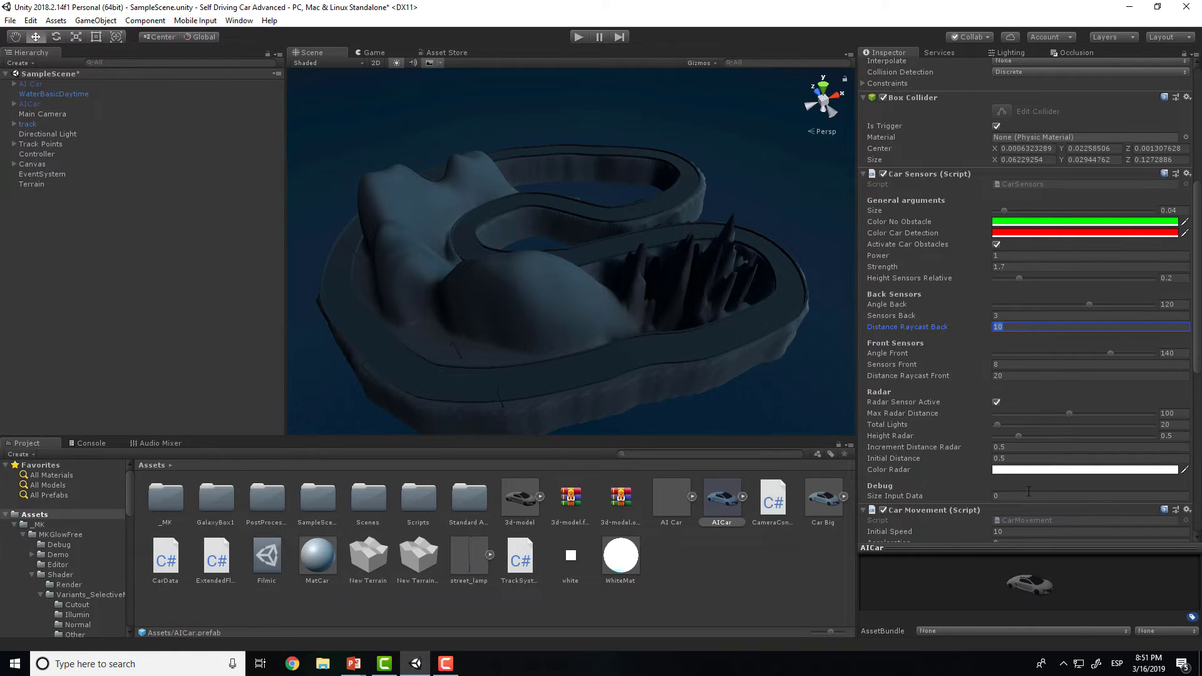
scroll(984, 483, down, 3)
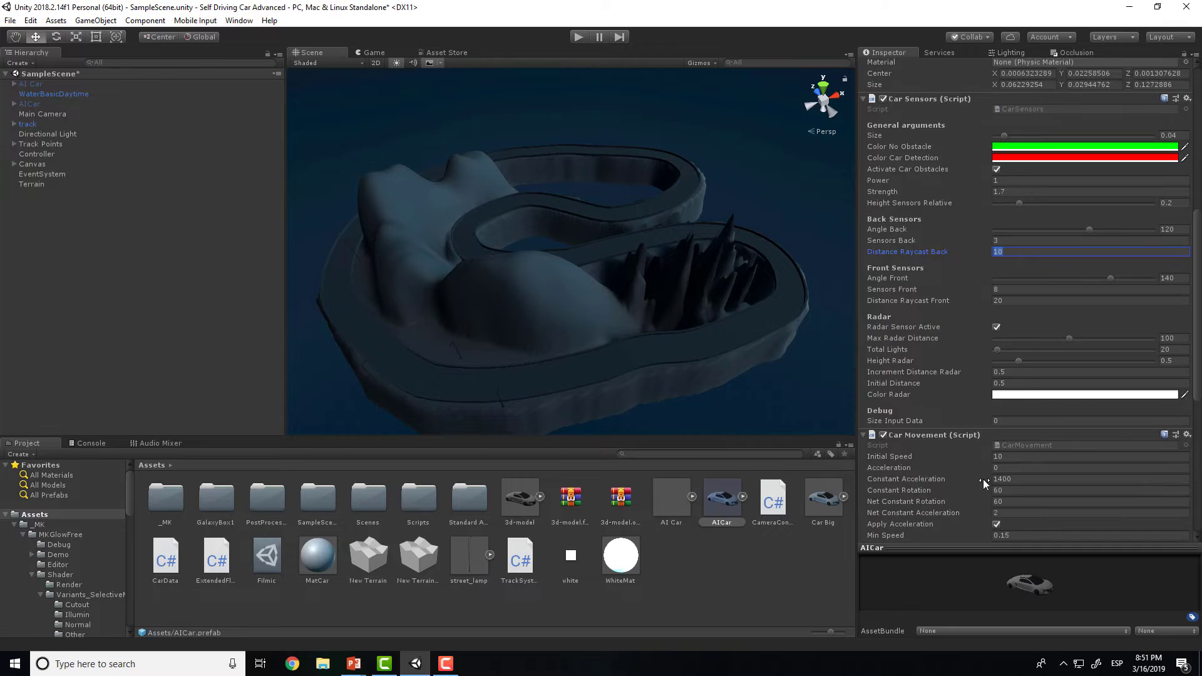
scroll(925, 317, down, 3)
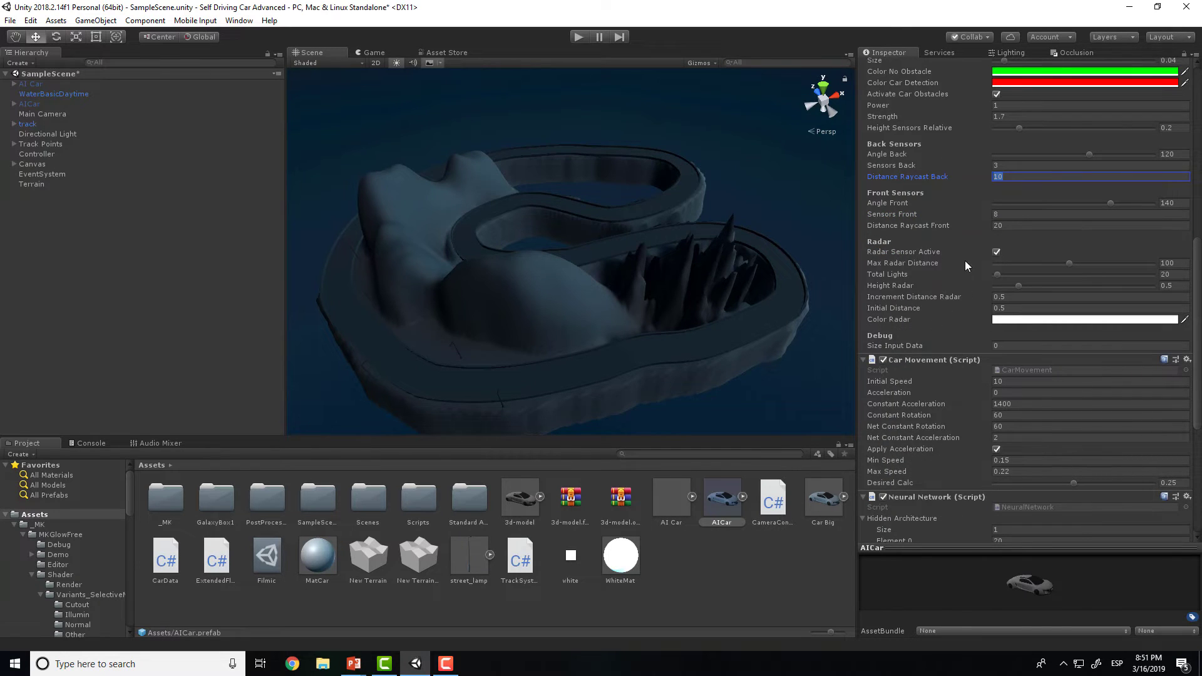
scroll(926, 313, down, 2)
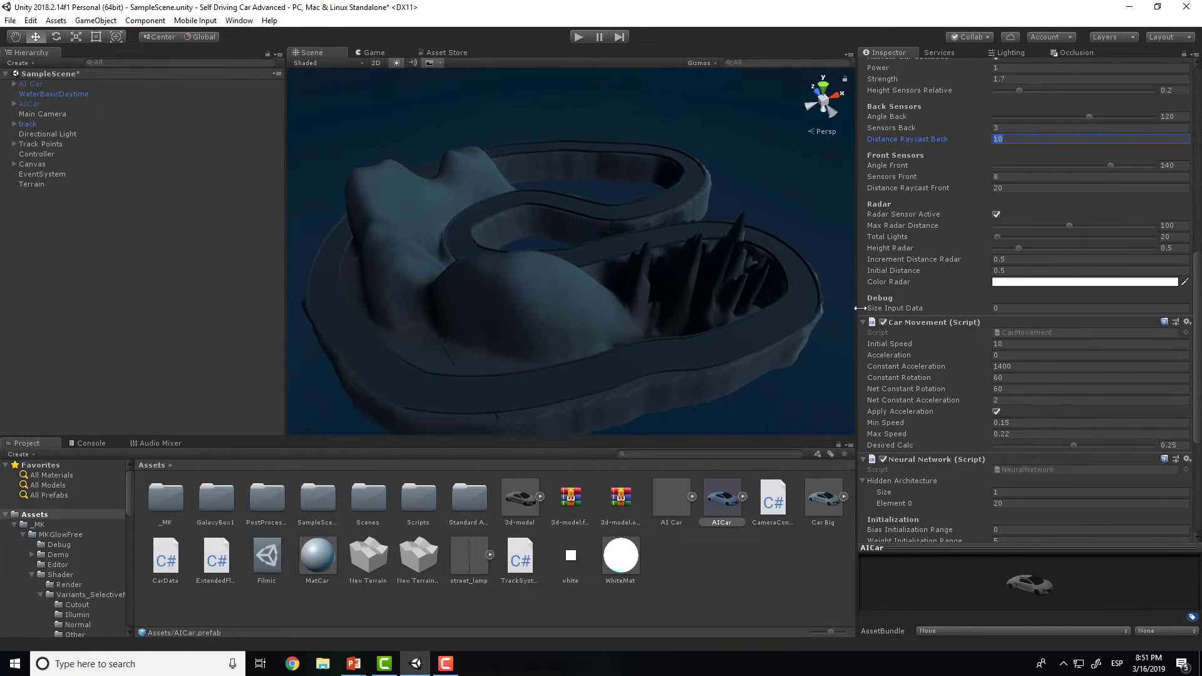
Try a front raycast distance of 10 for the AICar prefab's sensors and restore the value to 20.
key(Tab)
key(Tab)
key(Tab)
text(10)
scroll(920, 307, down, 2)
scroll(660, 286, up, 3)
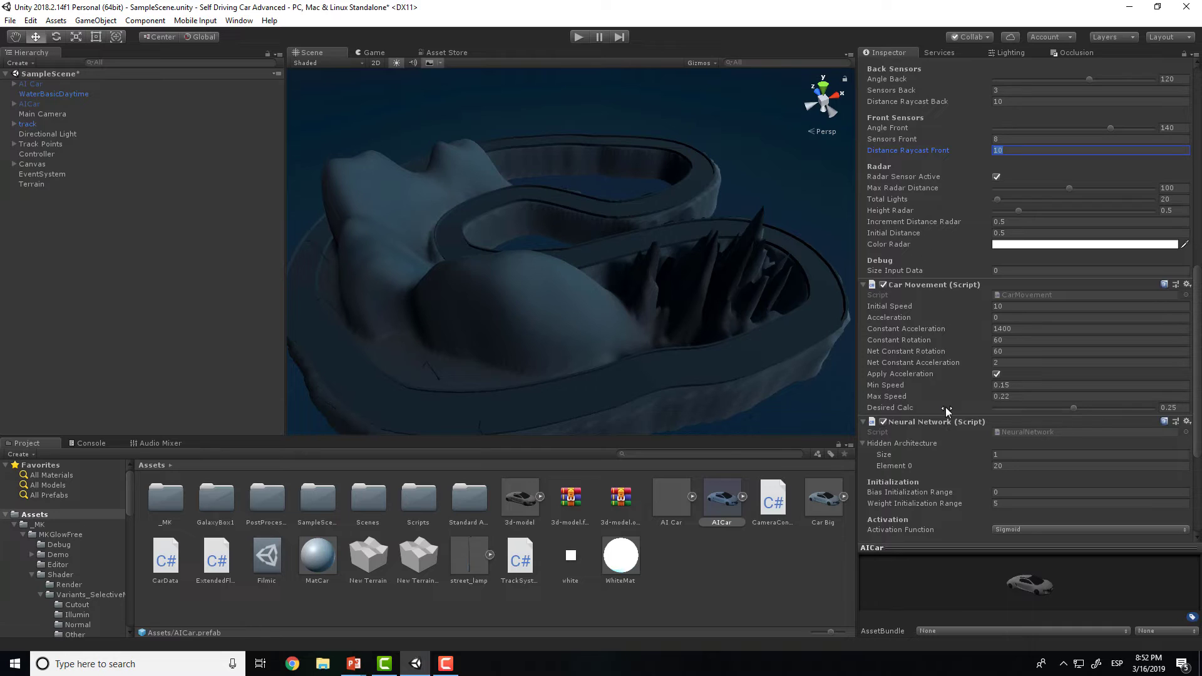
text(20)
Examine the Min Speed, Max Speed and Apply Acceleration settings of the AICar prefab's Car Movement component.
click(1012, 396)
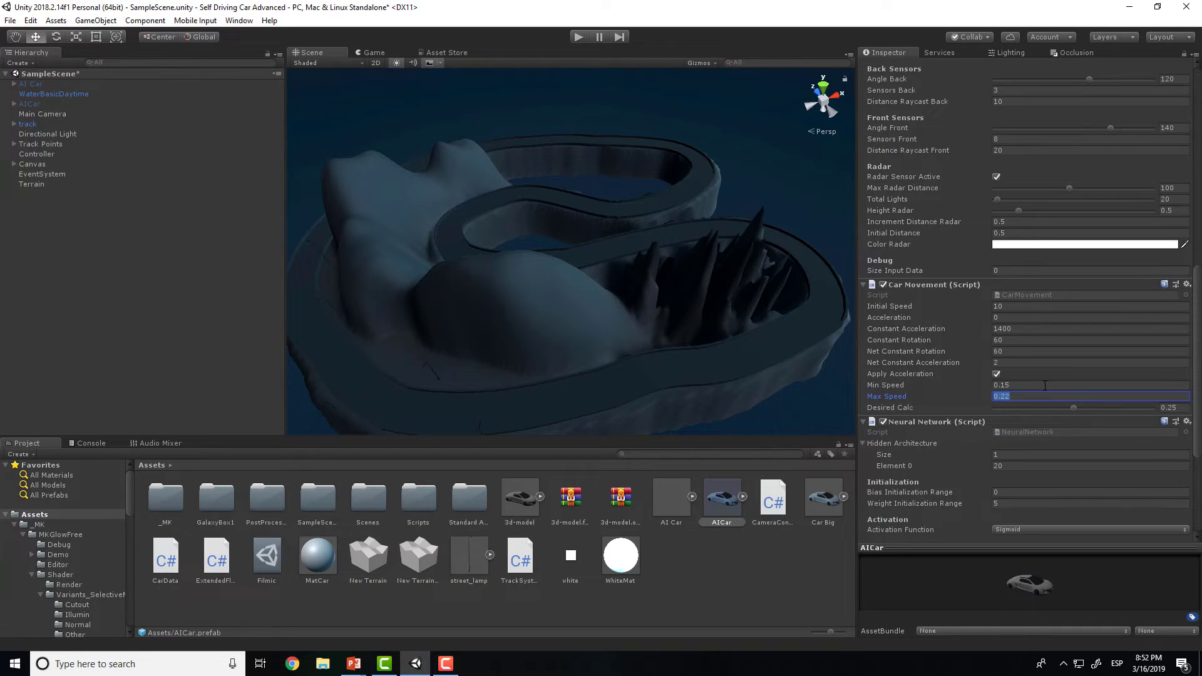
click(1045, 385)
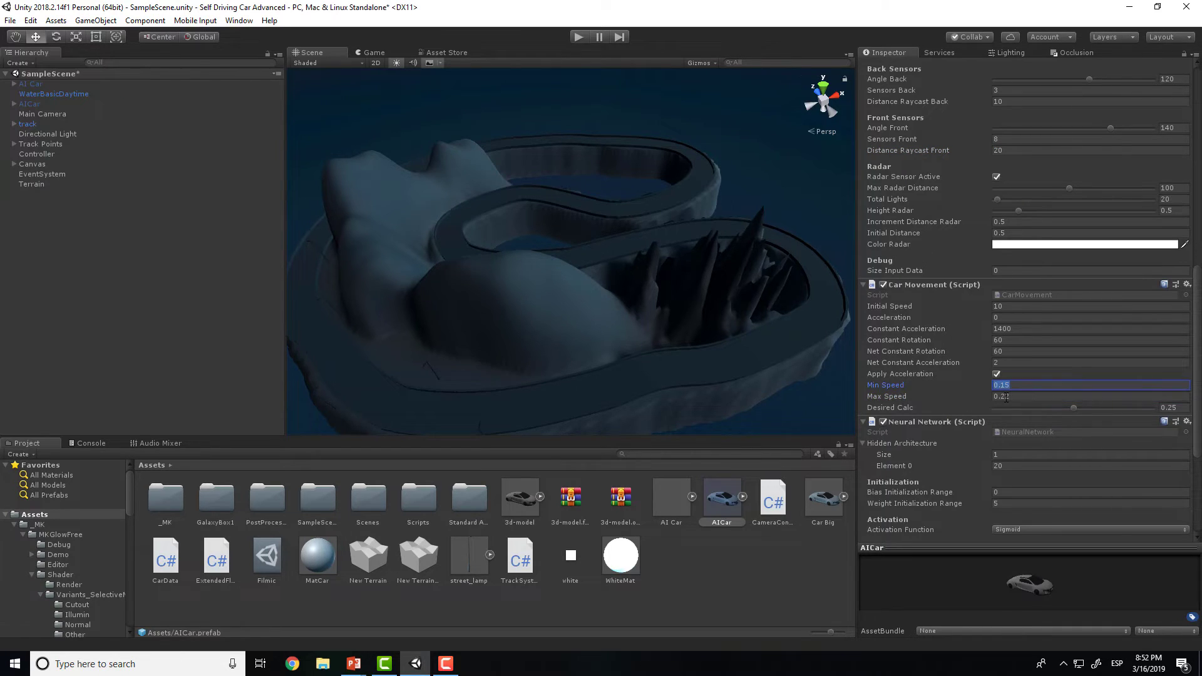
click(915, 373)
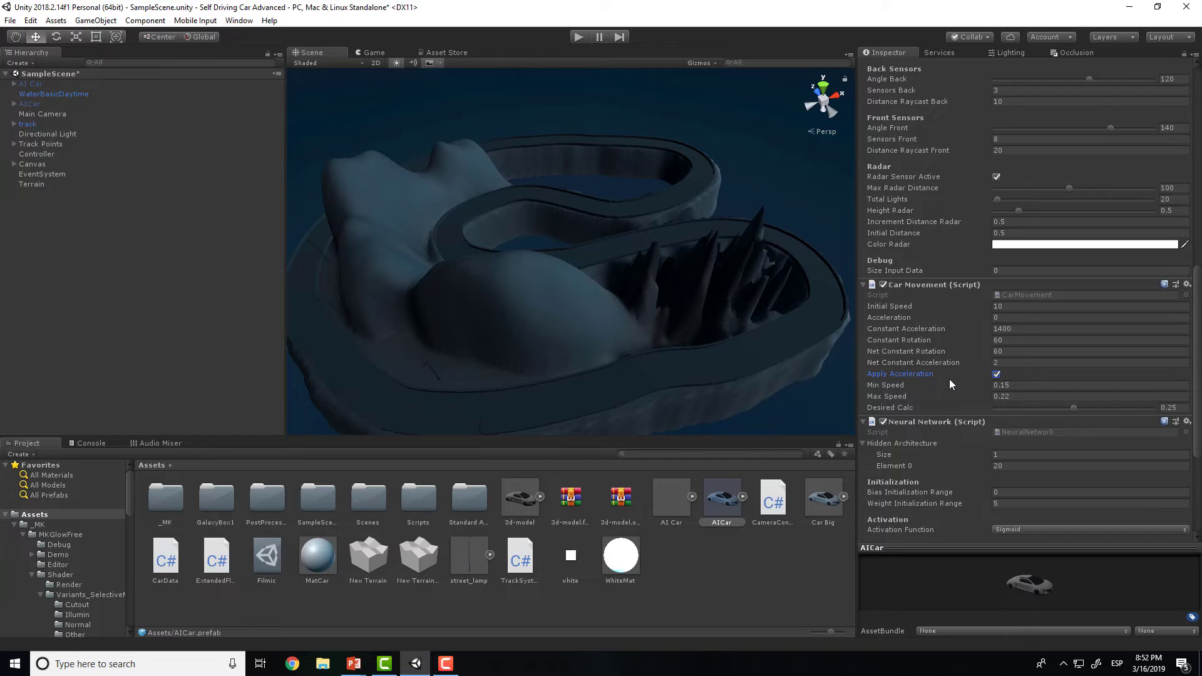
click(998, 389)
key(Tab)
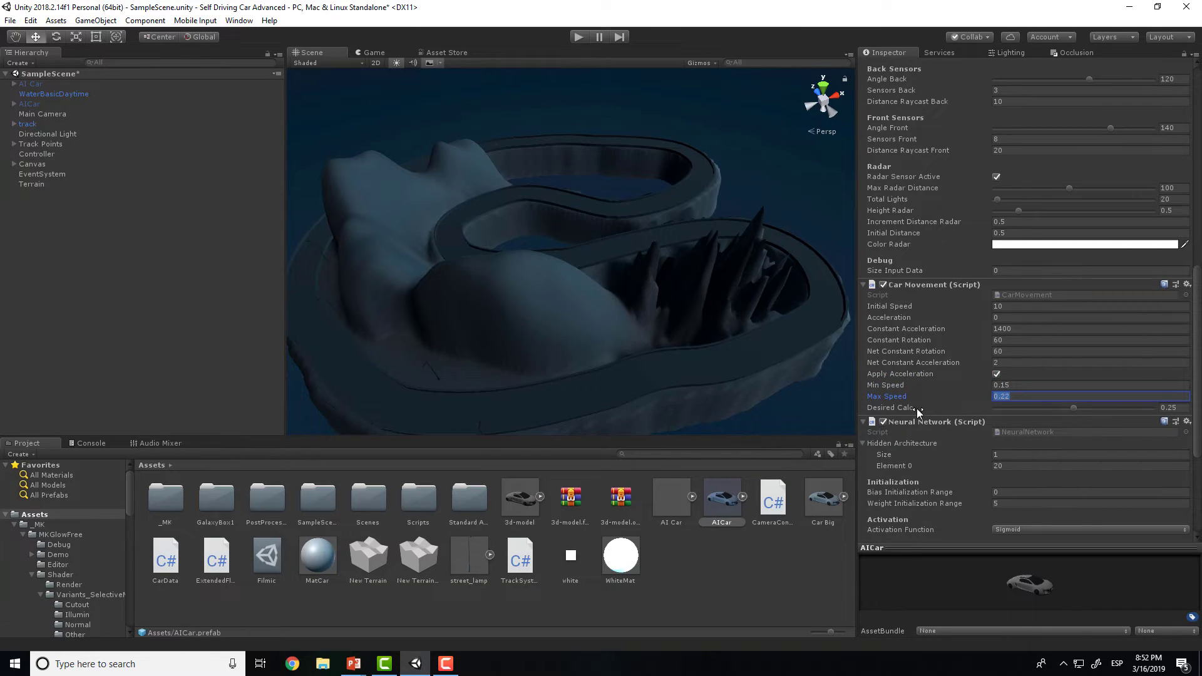
Examine the hidden architecture and the bias and weight initialization ranges of the AICar prefab's Neural Network component.
scroll(913, 408, down, 3)
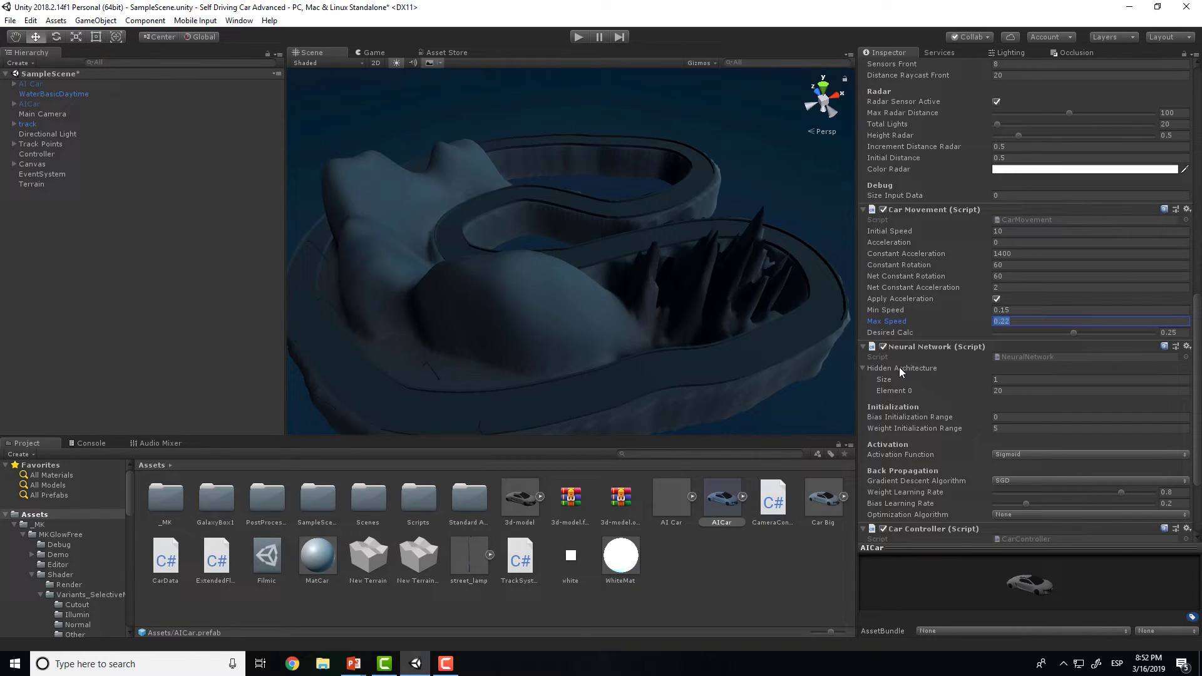
scroll(898, 368, down, 3)
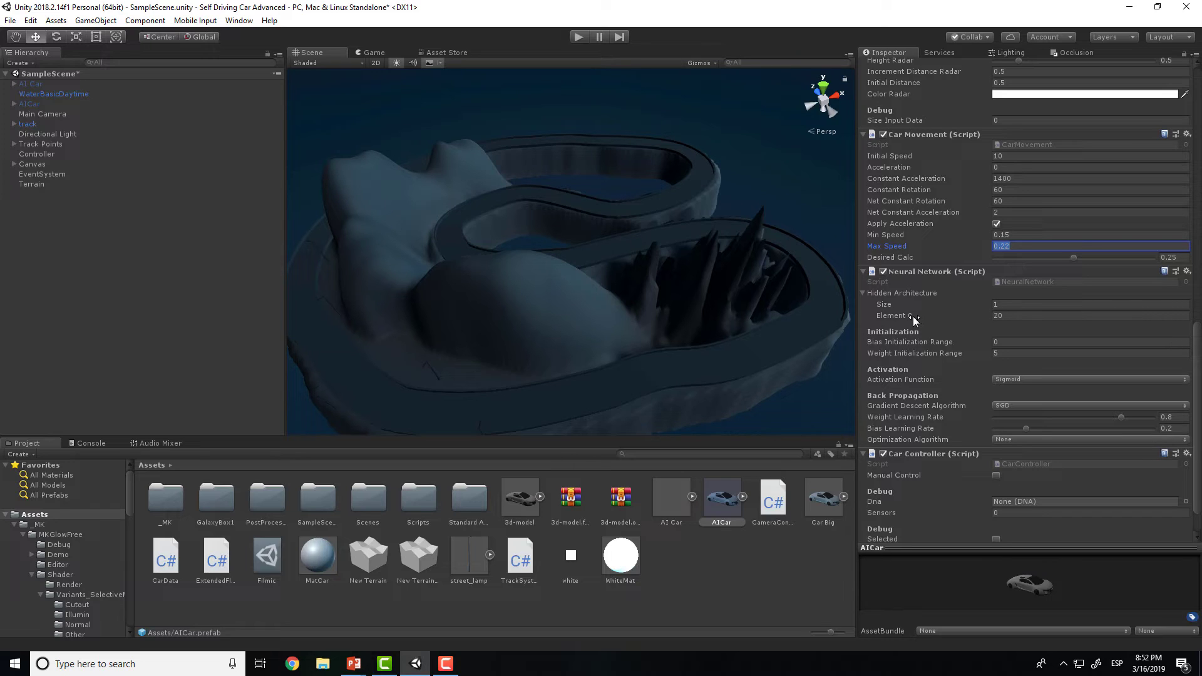
click(1027, 352)
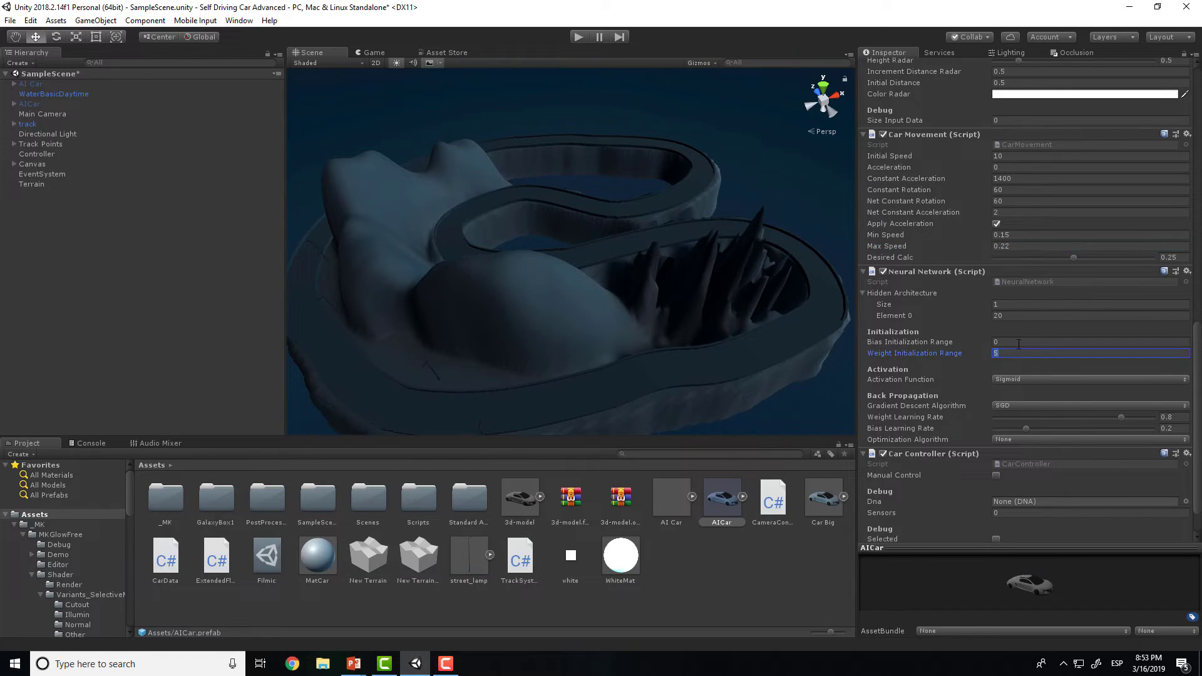
click(1017, 344)
click(1013, 352)
click(1006, 337)
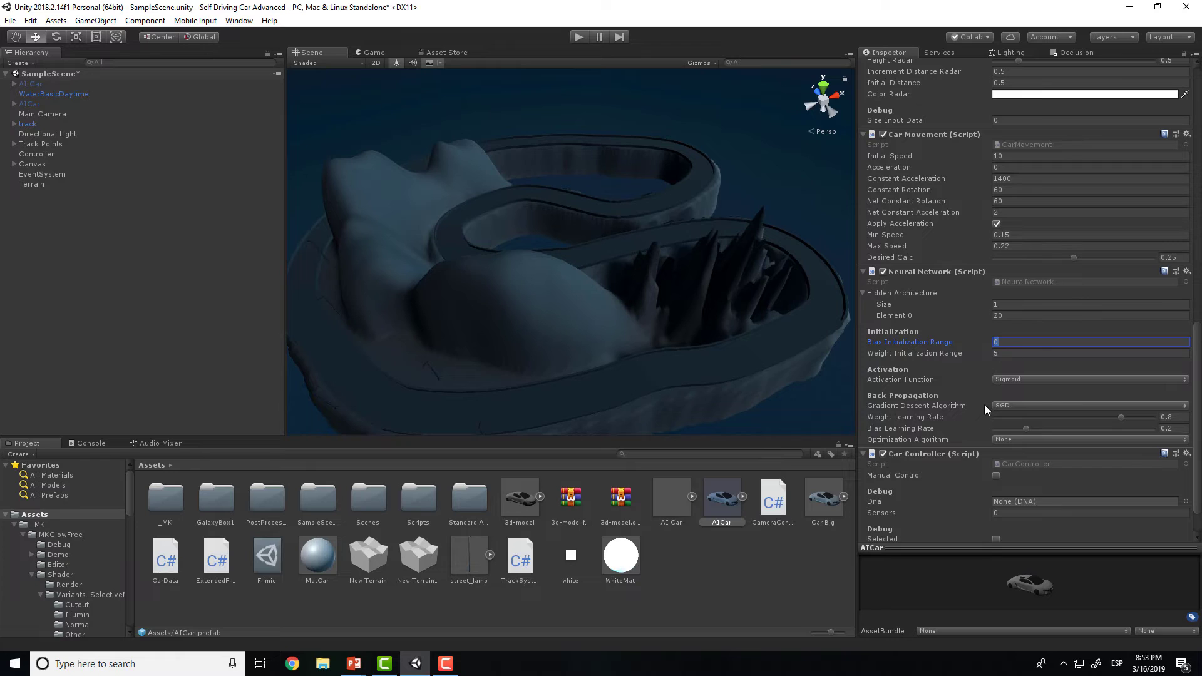
View the Neural Network's activation function options without changing the selection, and examine its back propagation and the Car Controller settings.
click(1027, 378)
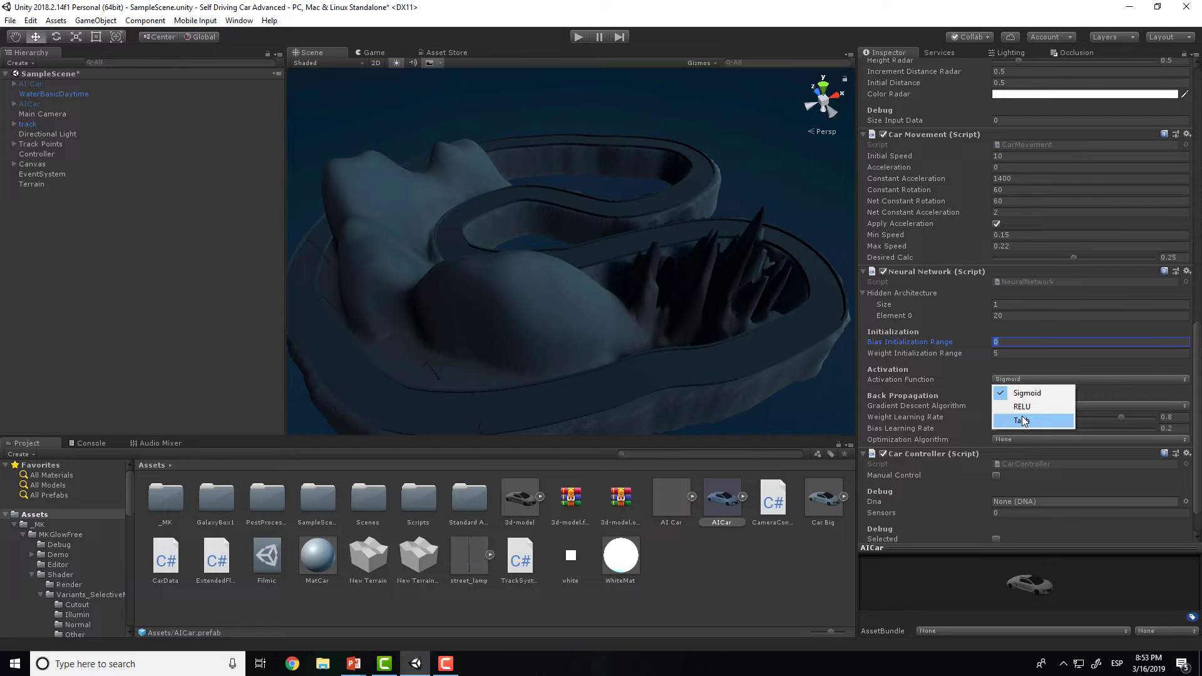
click(1128, 360)
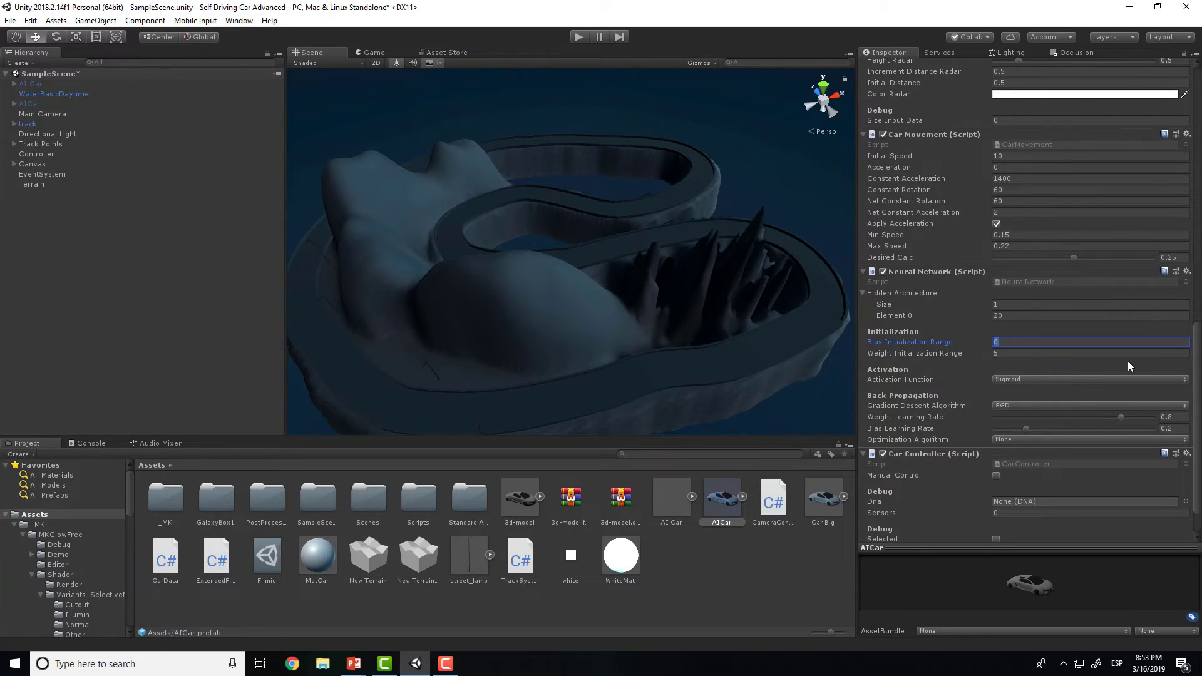
scroll(1035, 414, down, 2)
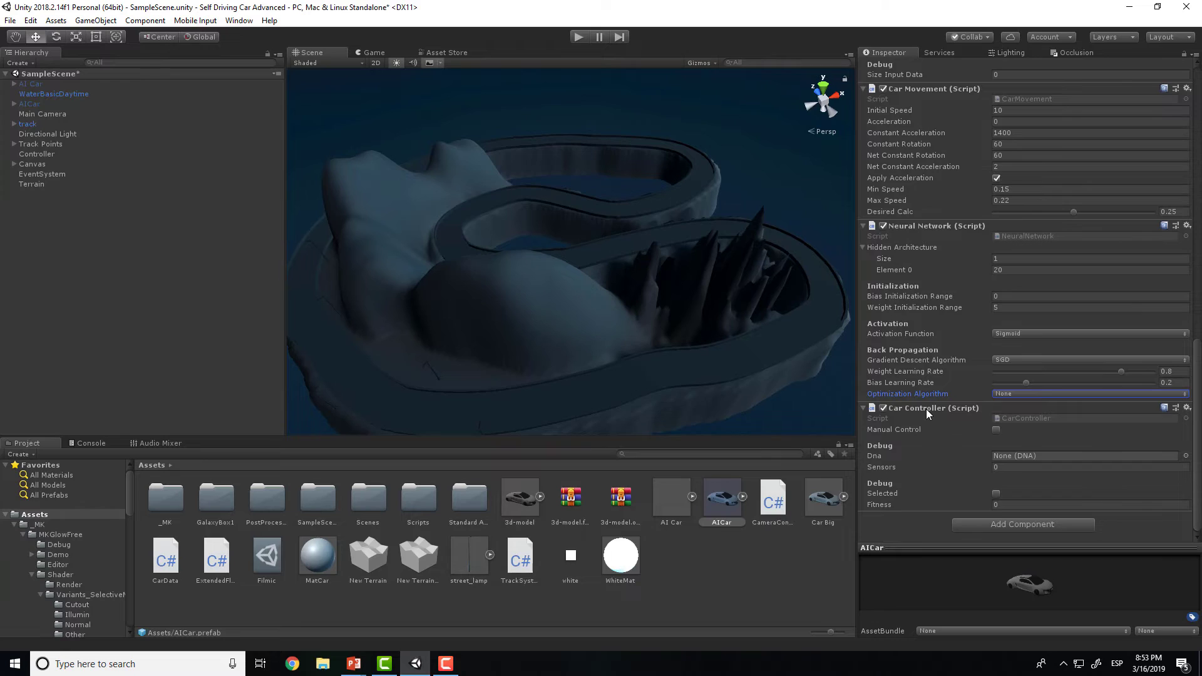